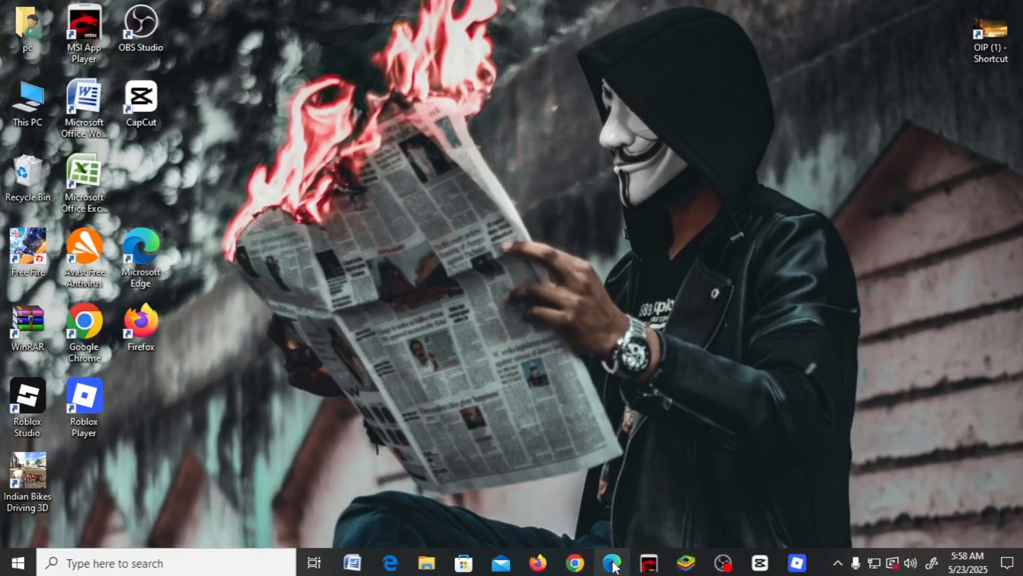
- Switch to Microsoft Edge, dismiss the page restore offer and search the web for "obs studio for pc"
click(613, 565)
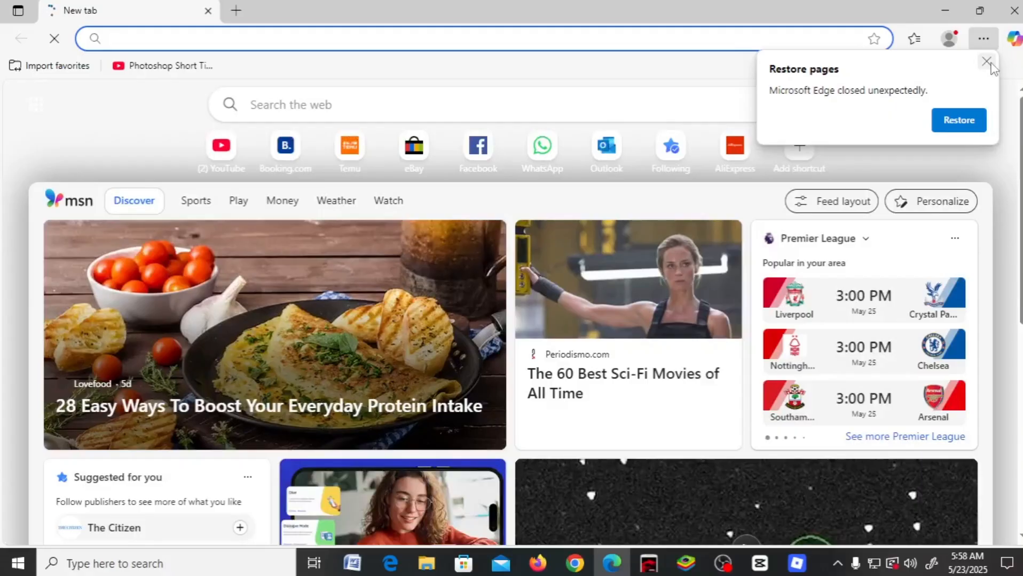
click(988, 63)
click(508, 107)
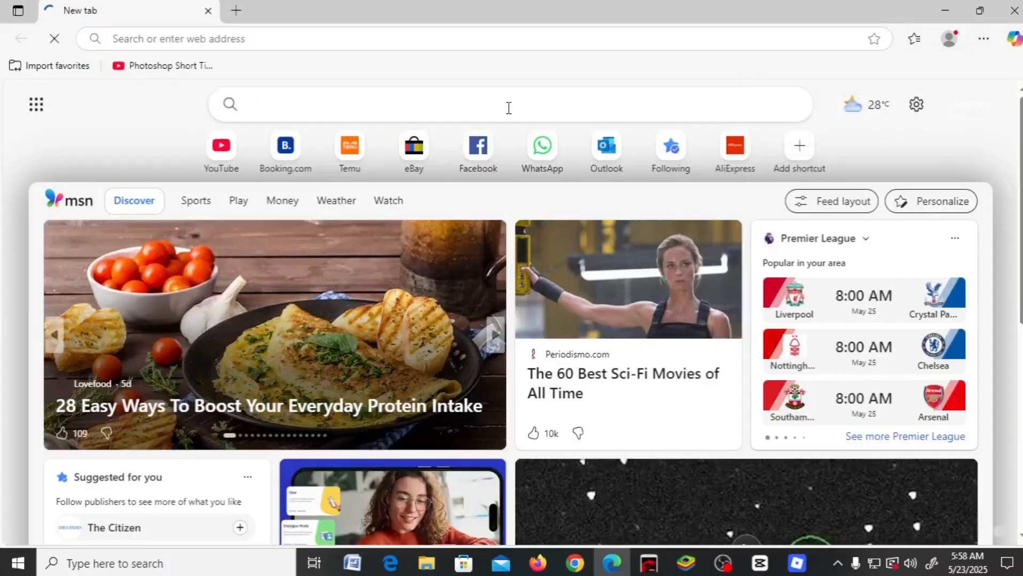
text(o)
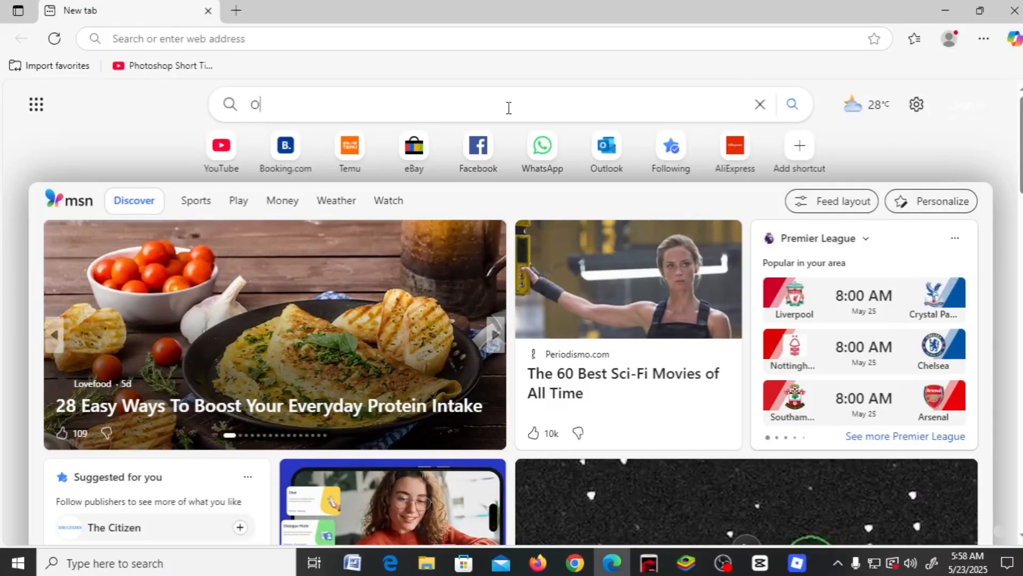
text(B)
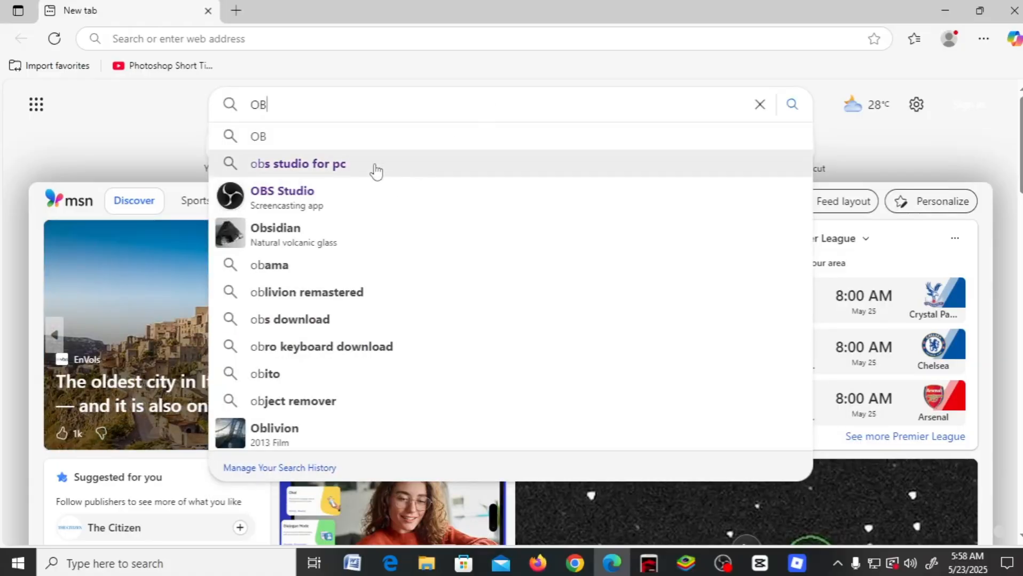
click(324, 171)
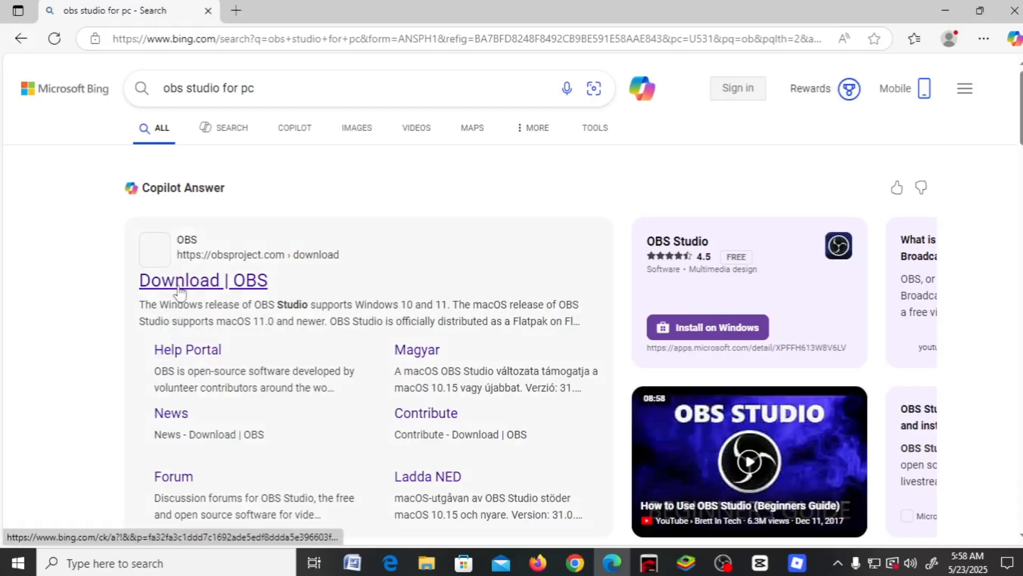
- Start downloading the OBS Studio 31.0.2 Windows installer from the official download page, cancel the download and minimize the browser
click(170, 282)
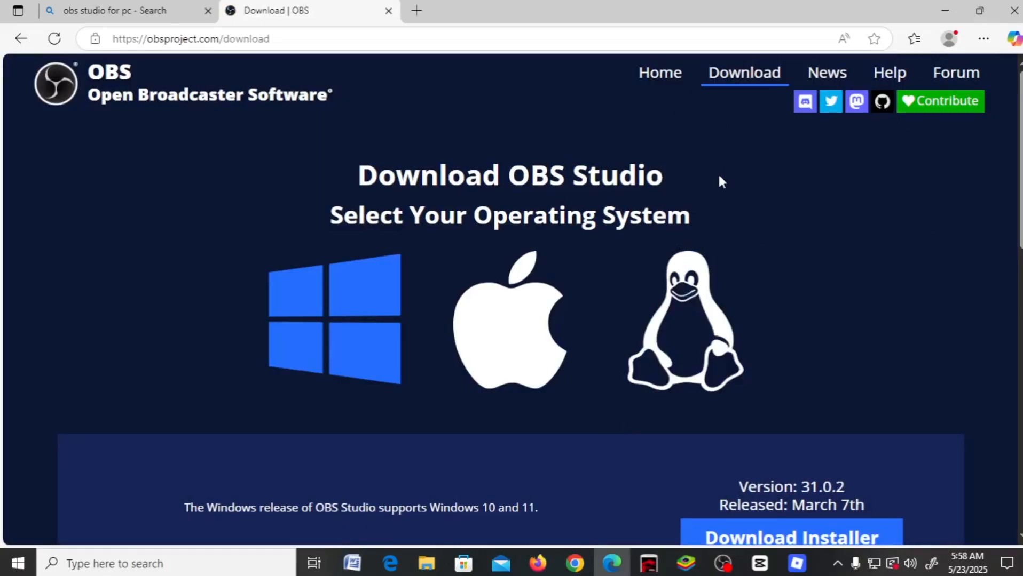
scroll(794, 269, down, 1)
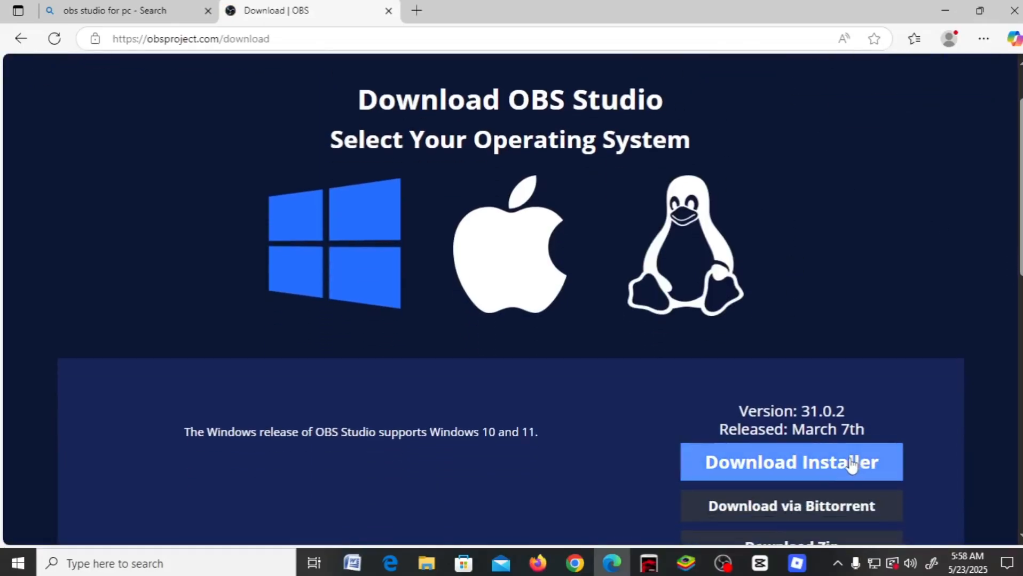
click(810, 477)
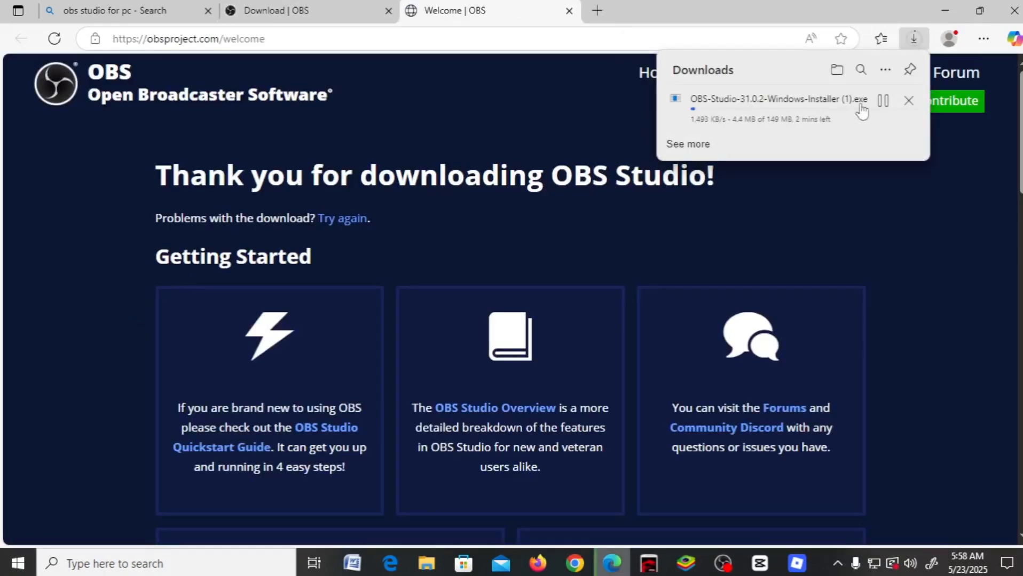
click(910, 102)
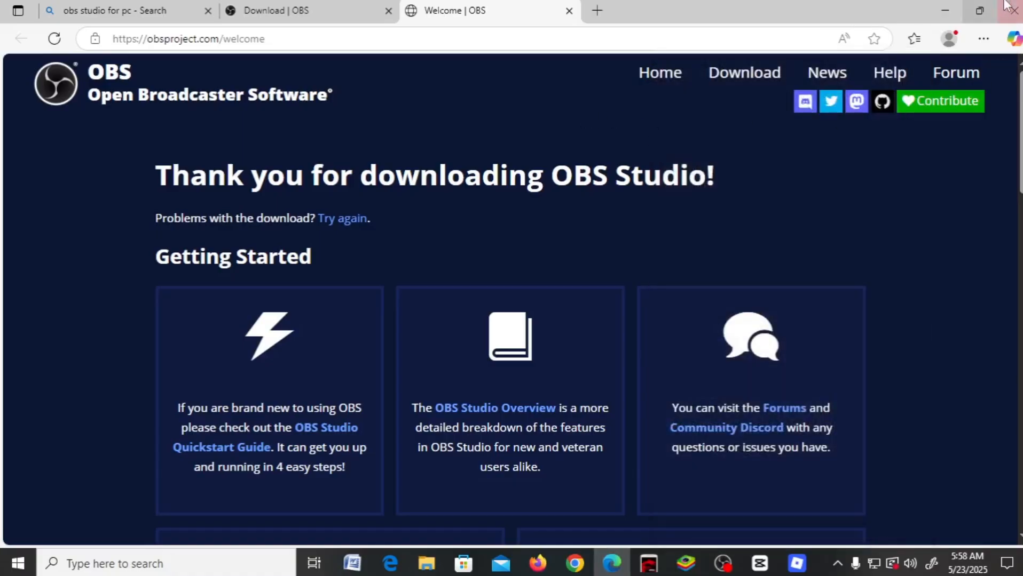
click(943, 11)
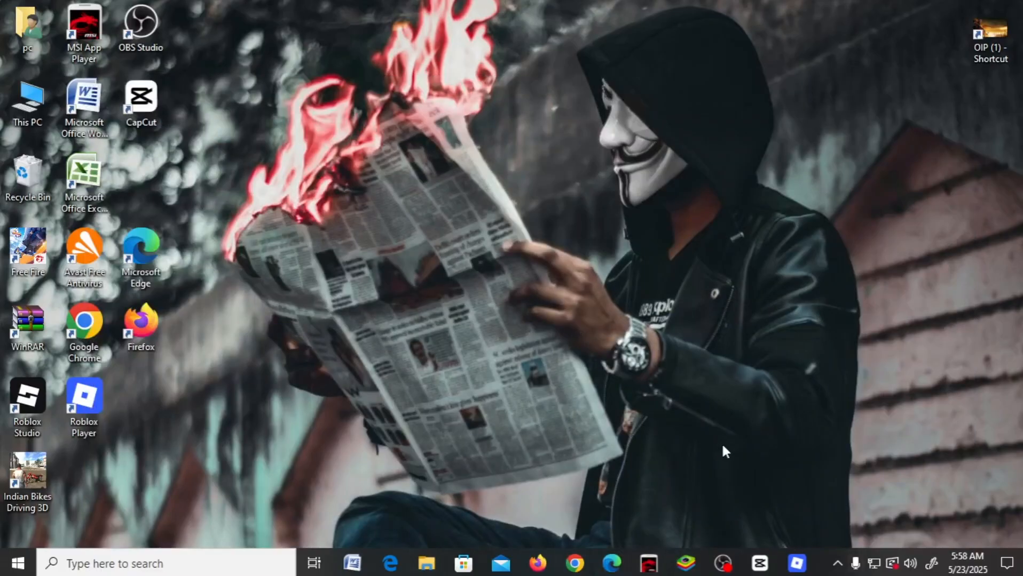
- Look through the Downloads folder for the OBS Studio Windows installer and close the folder window
click(12, 100)
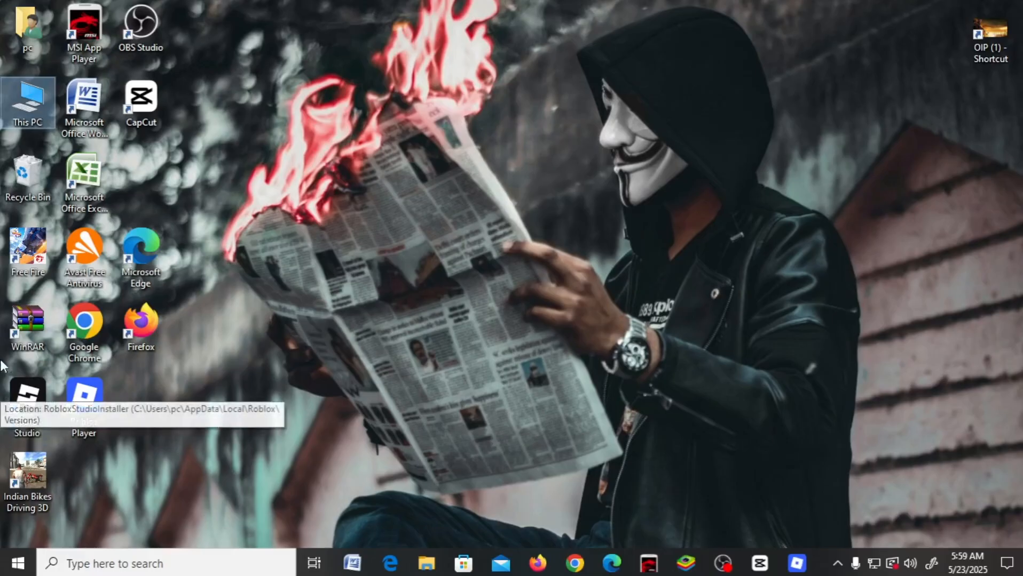
double_click(27, 103)
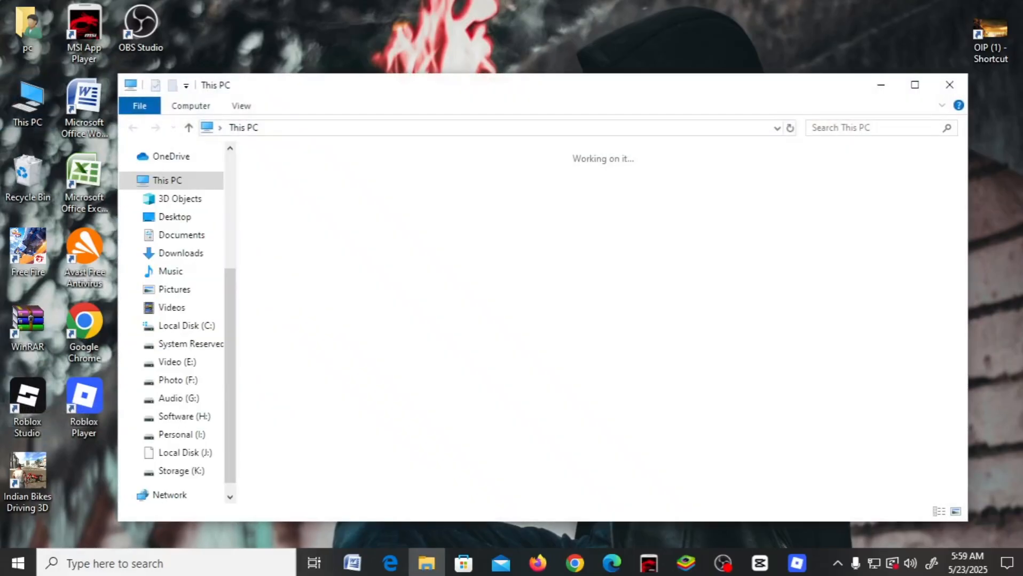
click(179, 255)
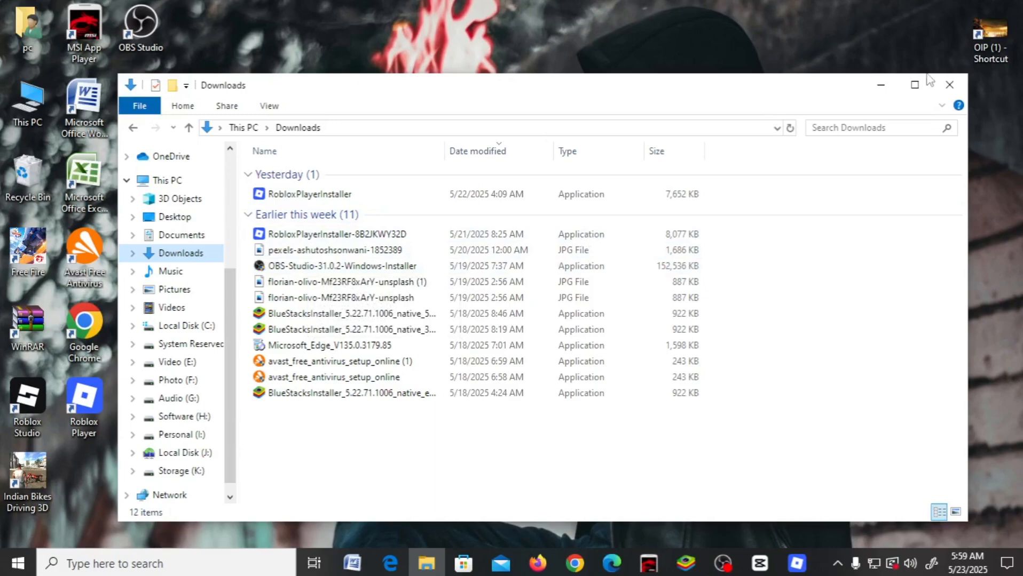
click(948, 84)
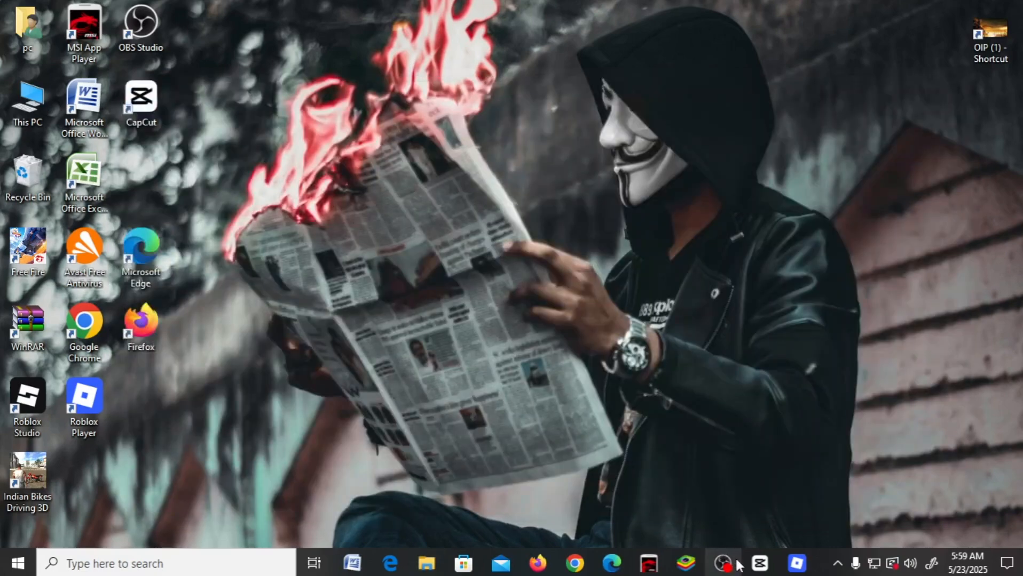
- Switch to OBS Studio and add a new scene with the default name
mouse_move(723, 558)
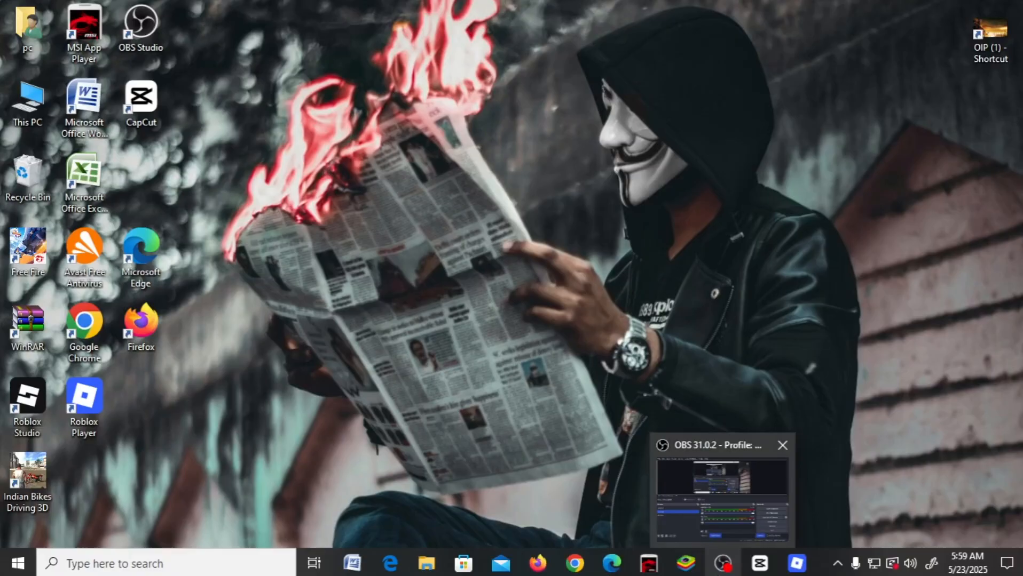
click(721, 499)
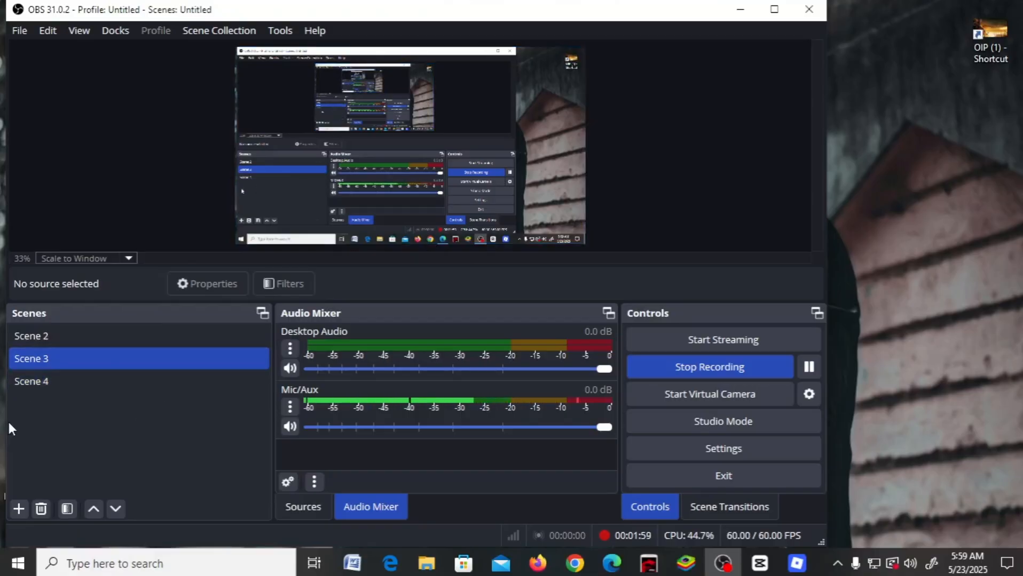
click(105, 381)
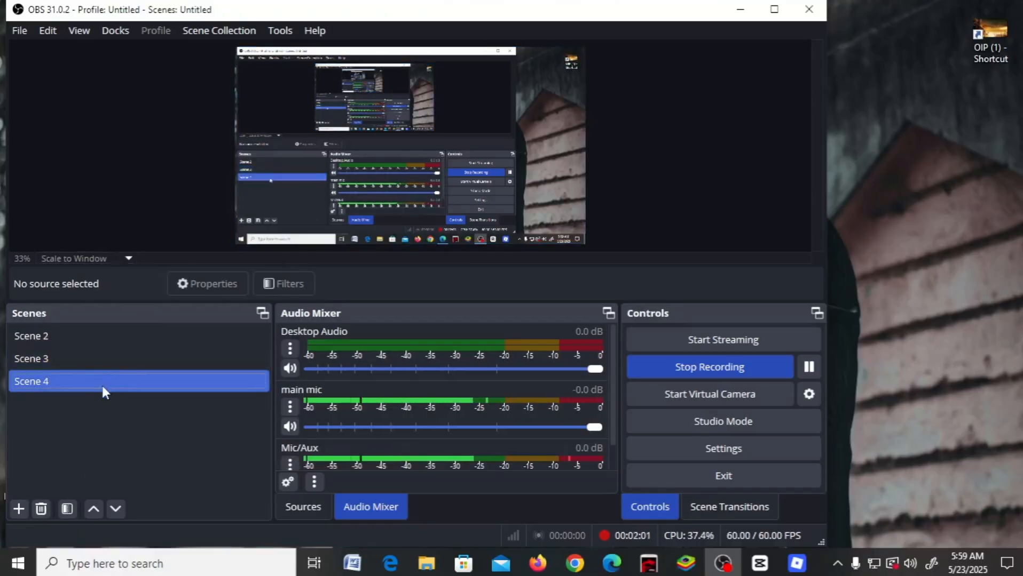
click(19, 509)
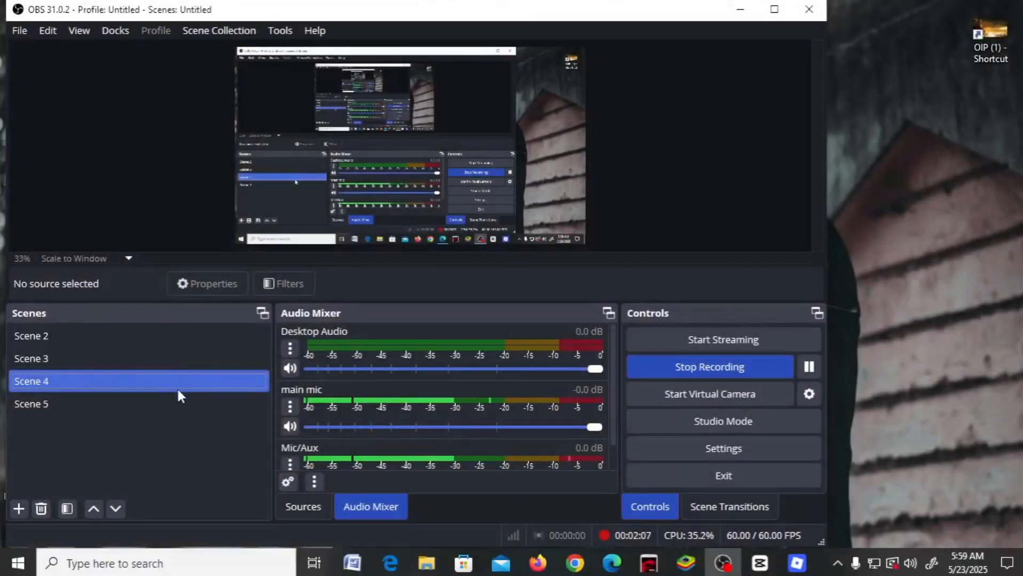
click(165, 401)
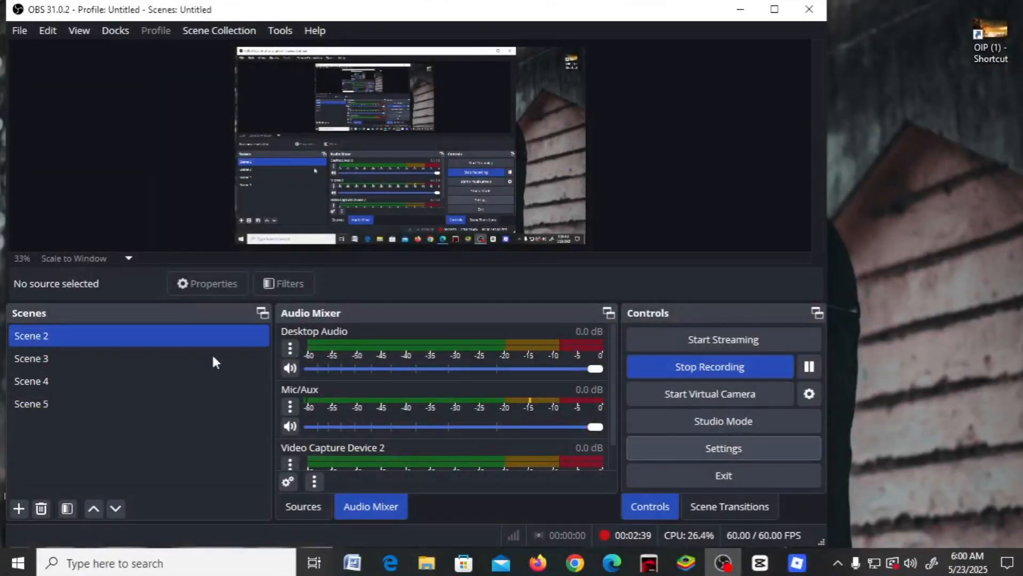
- Examine the output settings for streaming and recording, including bitrates, encoders, recording path, quality and format, and close the settings
click(723, 448)
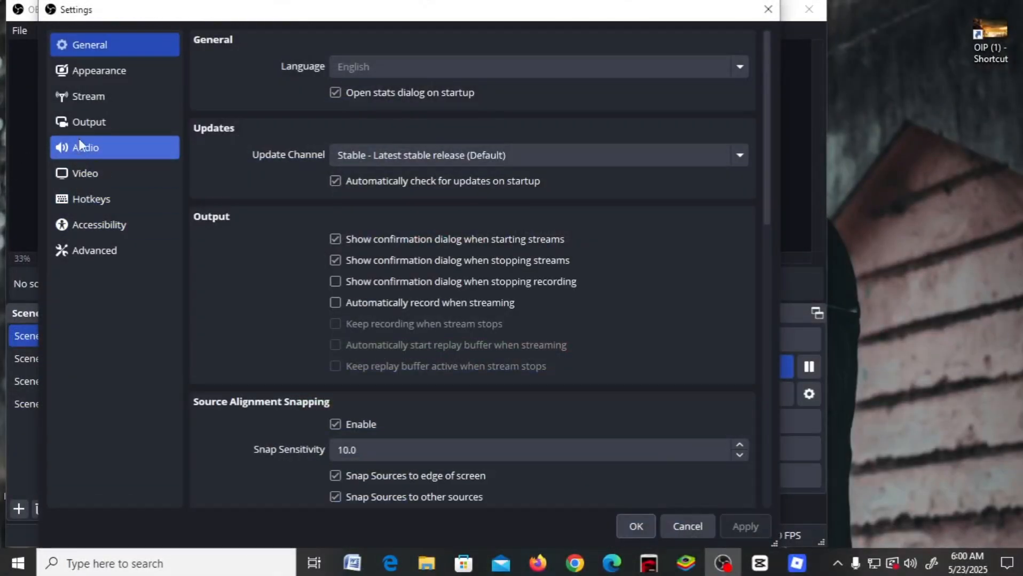
click(83, 124)
scroll(593, 320, down, 3)
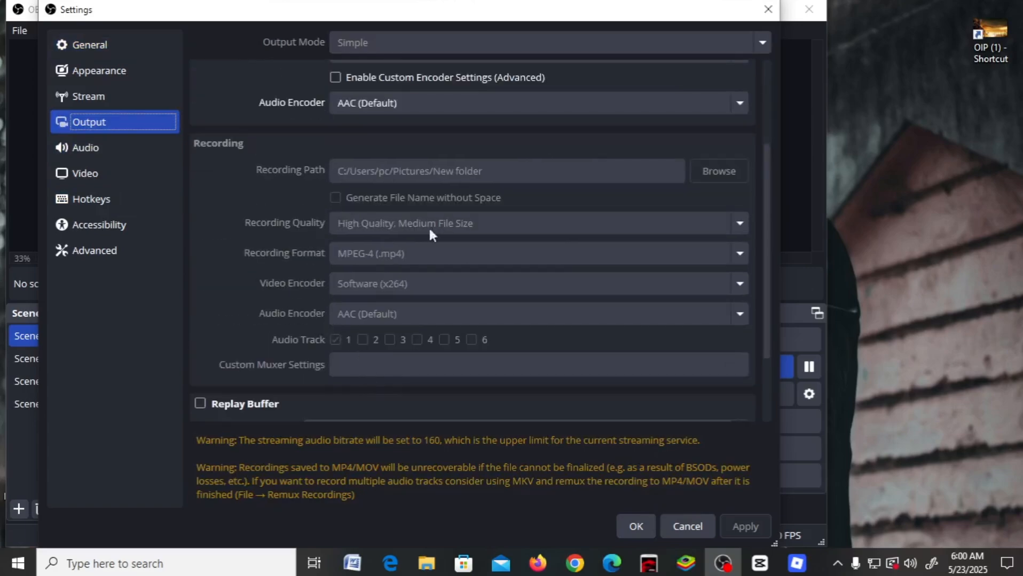
scroll(475, 336, down, 1)
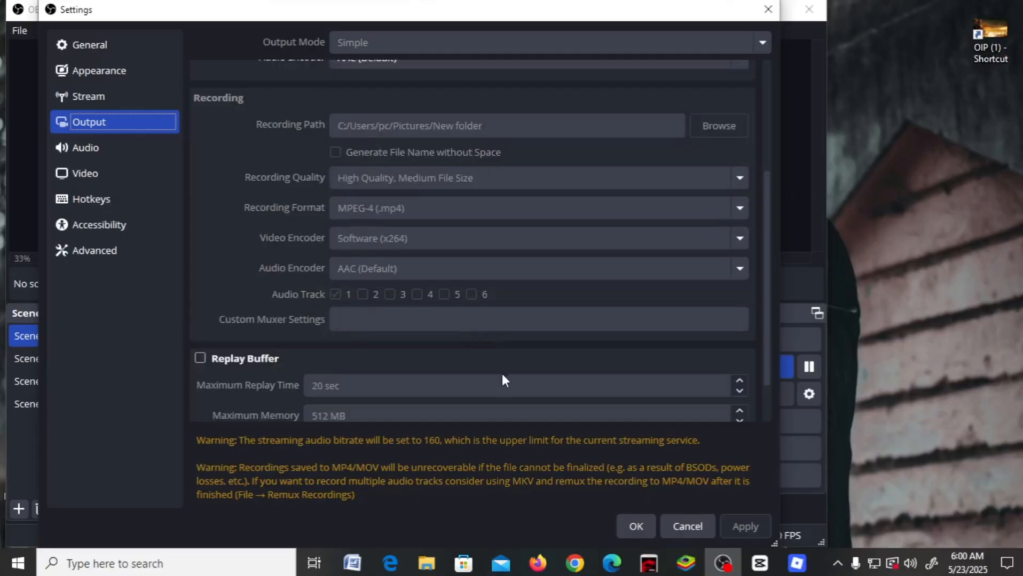
scroll(517, 400, up, 3)
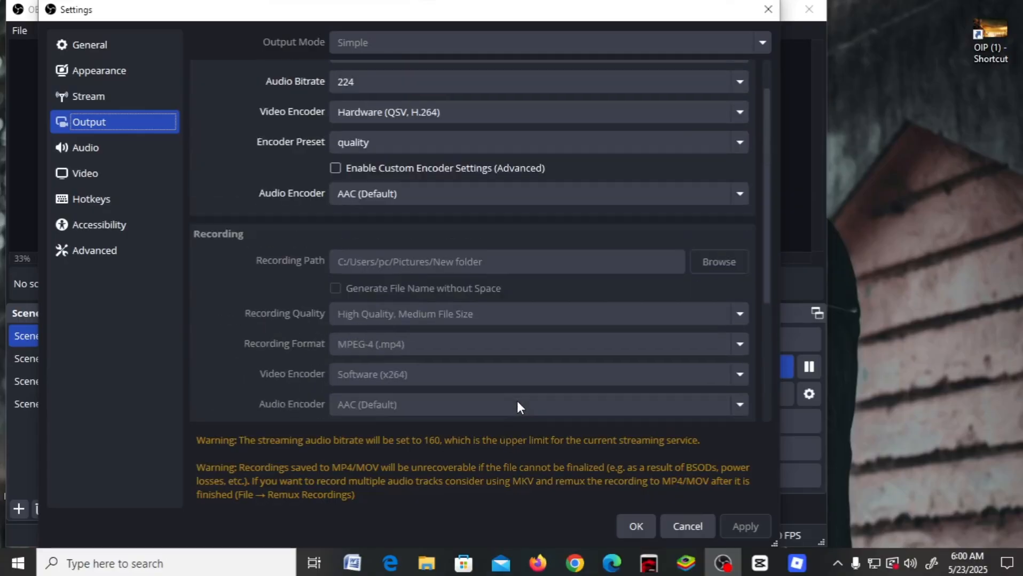
scroll(494, 373, down, 2)
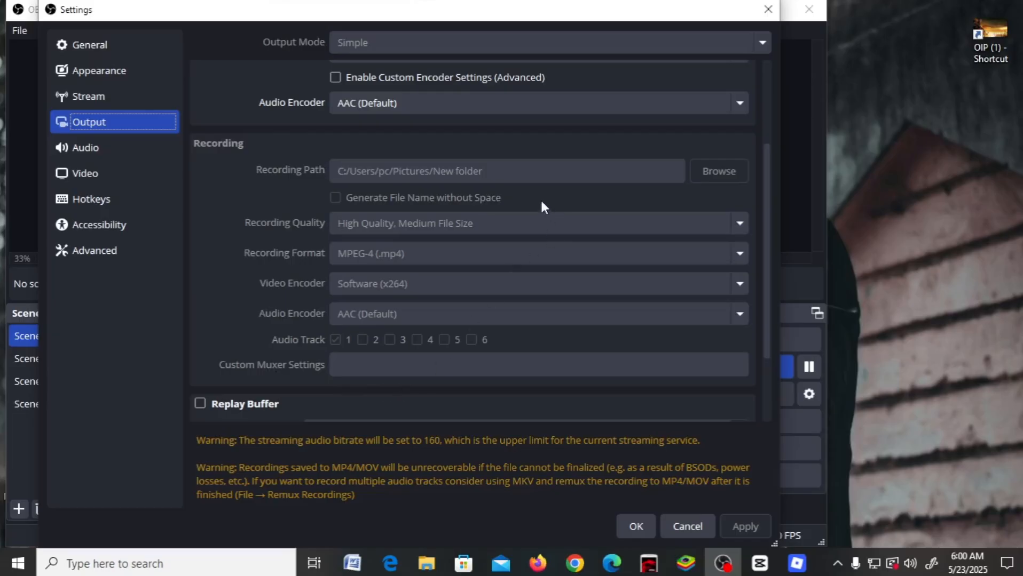
scroll(381, 287, up, 3)
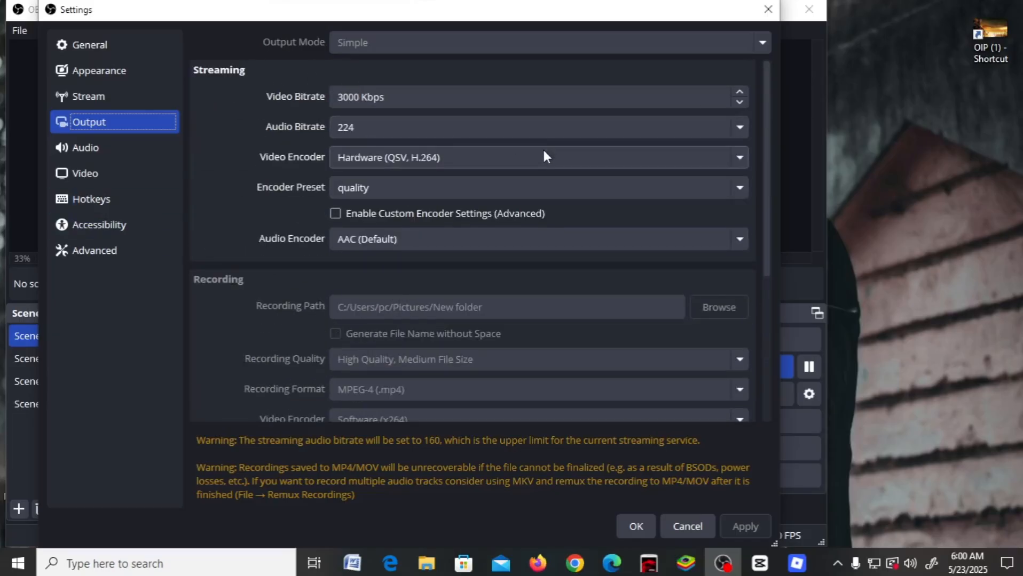
click(769, 9)
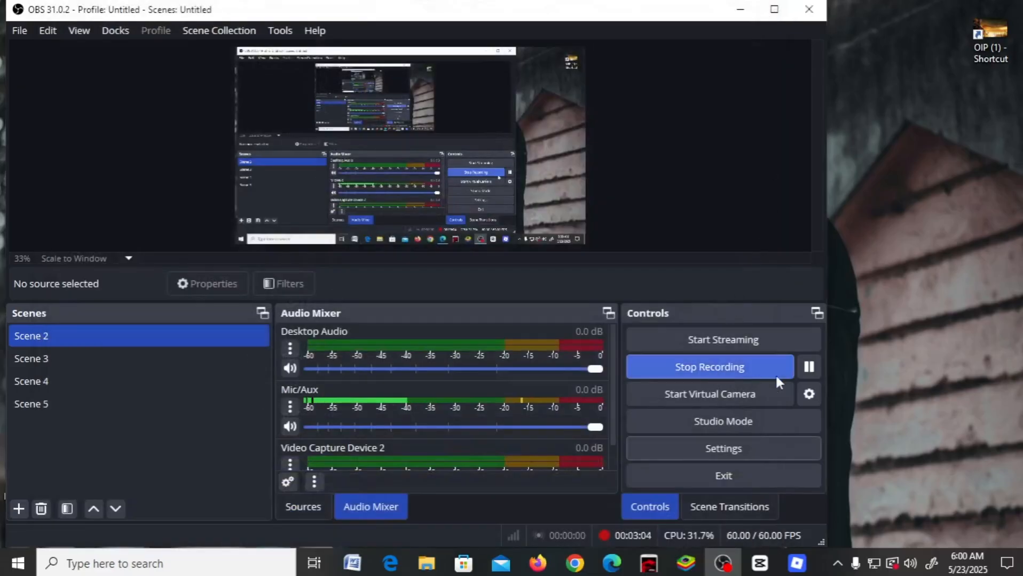
- Add a display capture source to Scene 5 and set its capture method to DXGI Desktop Duplication
click(162, 403)
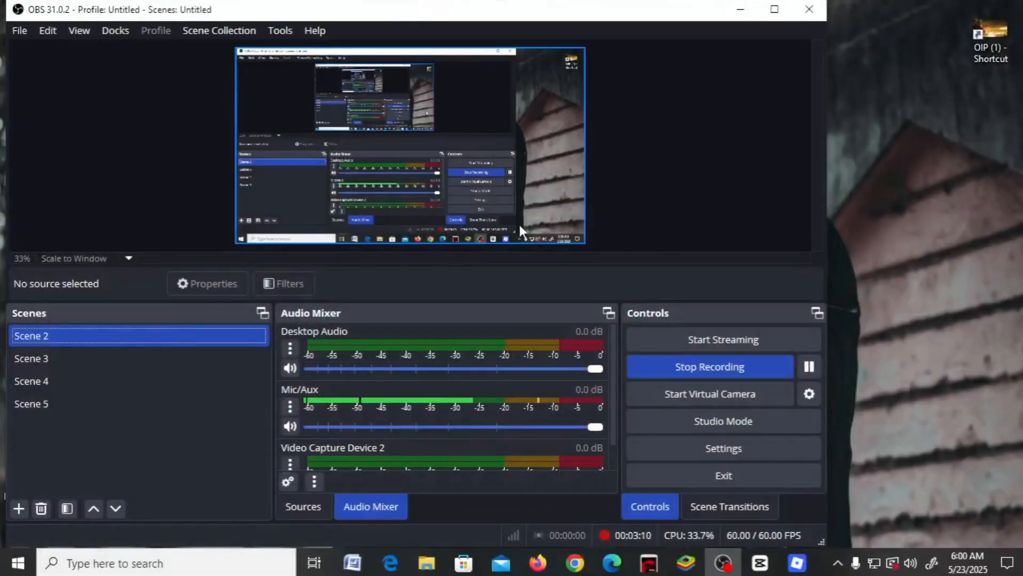
click(190, 405)
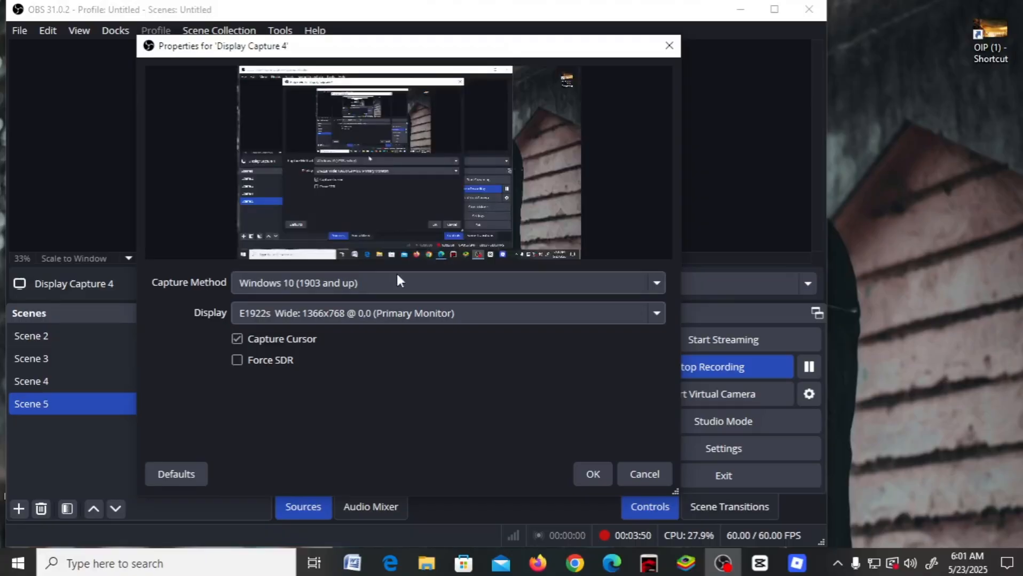
click(405, 286)
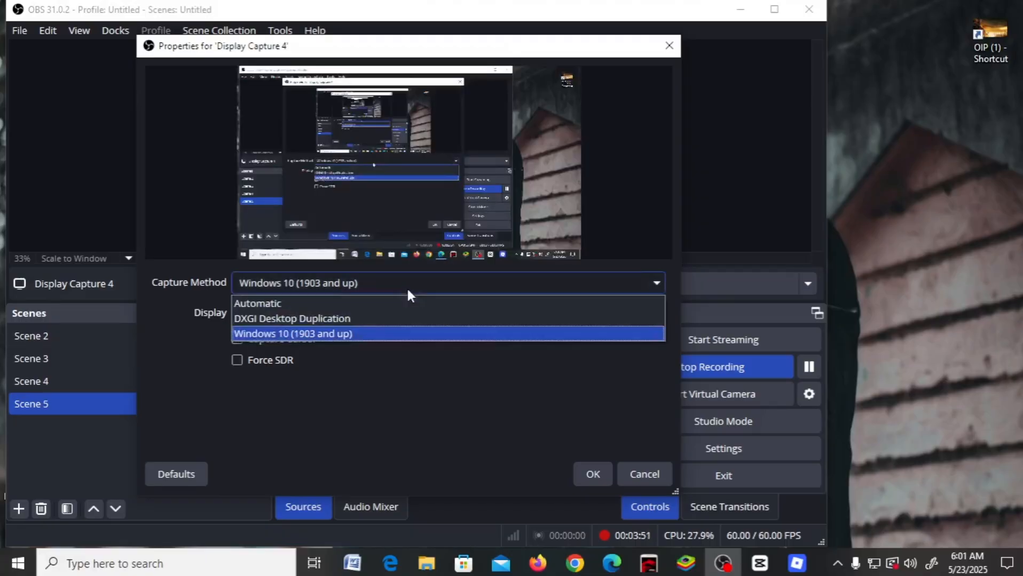
click(392, 319)
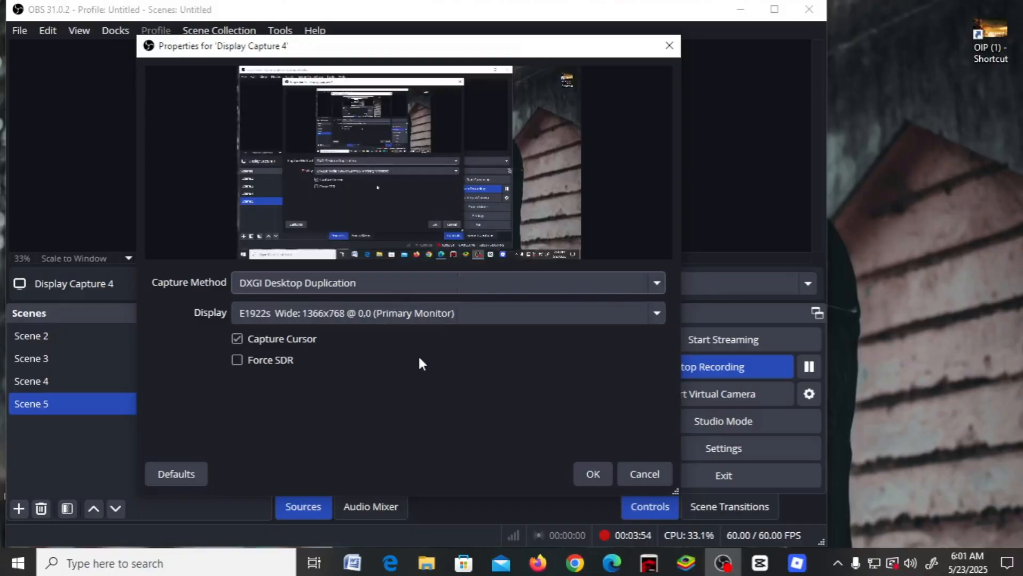
- Try switching the display capture's Force SDR and Capture Cursor options on and off, and accept the source properties
click(249, 362)
click(249, 361)
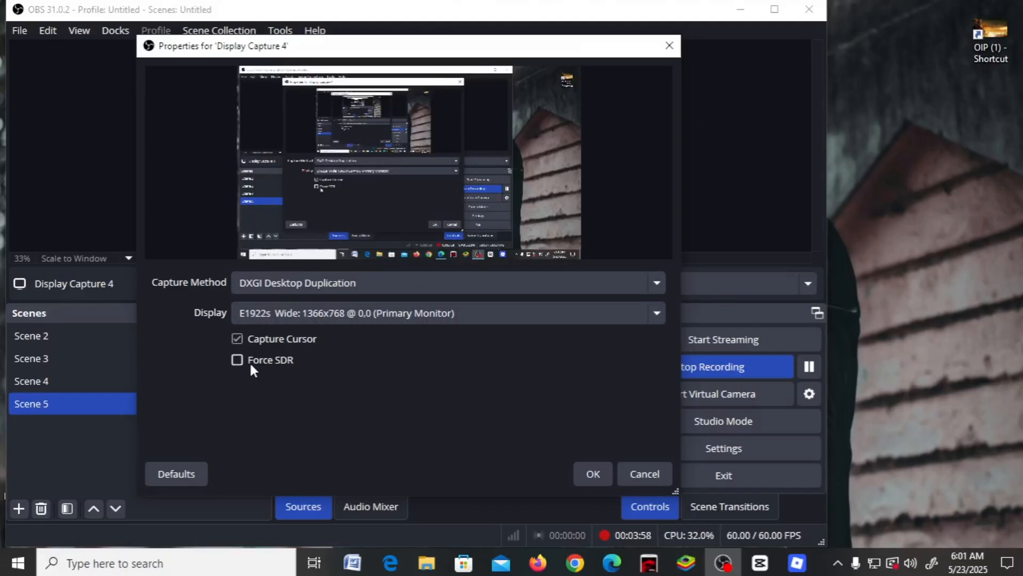
click(243, 343)
click(242, 342)
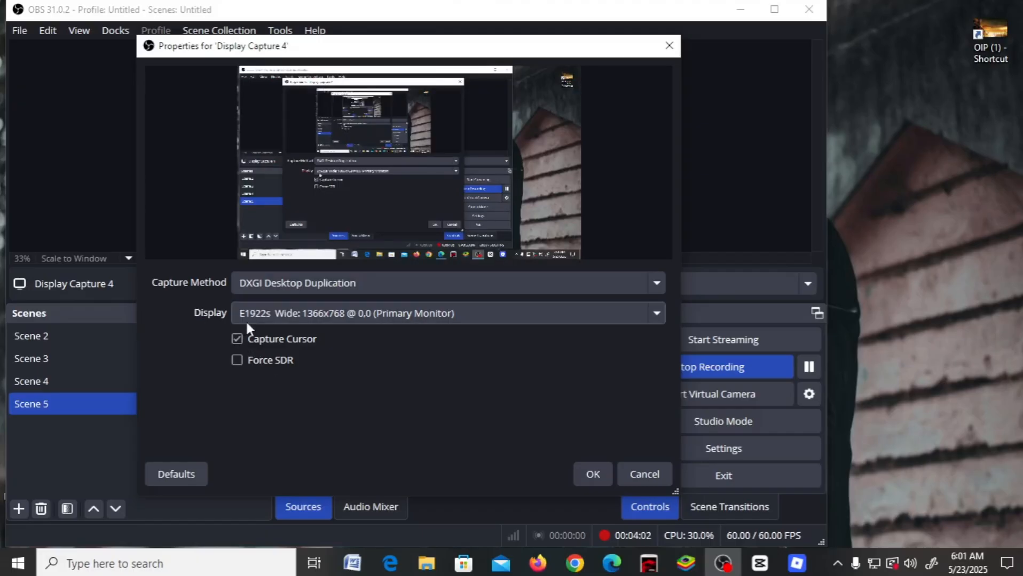
click(243, 343)
click(243, 343)
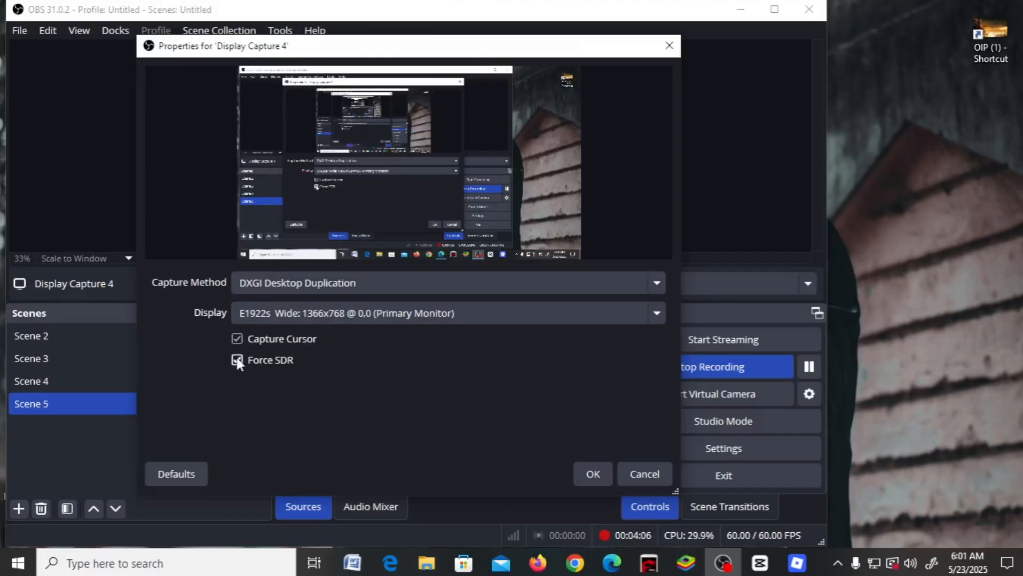
click(238, 360)
click(255, 336)
click(255, 337)
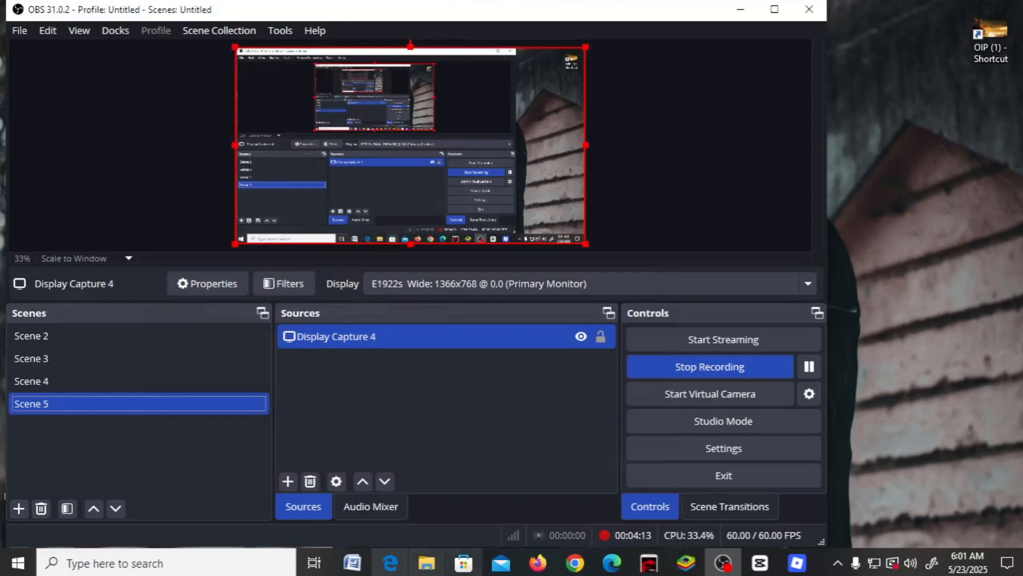
click(593, 474)
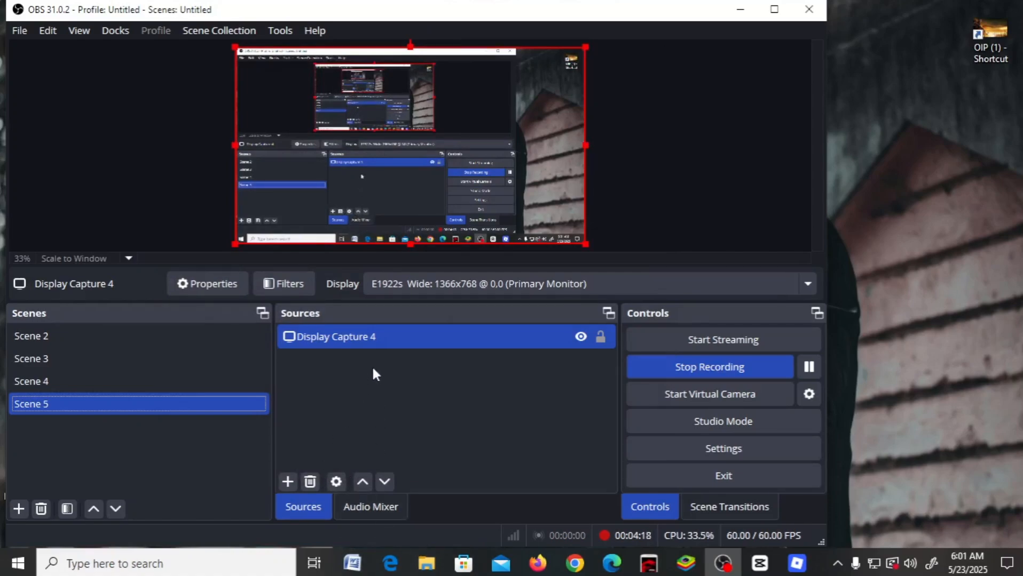
click(287, 482)
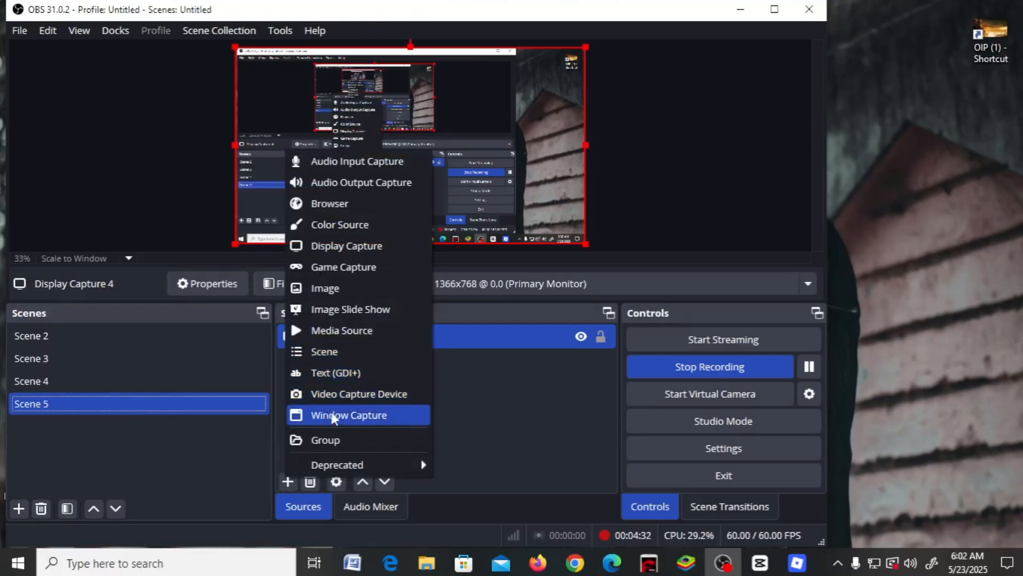
click(452, 415)
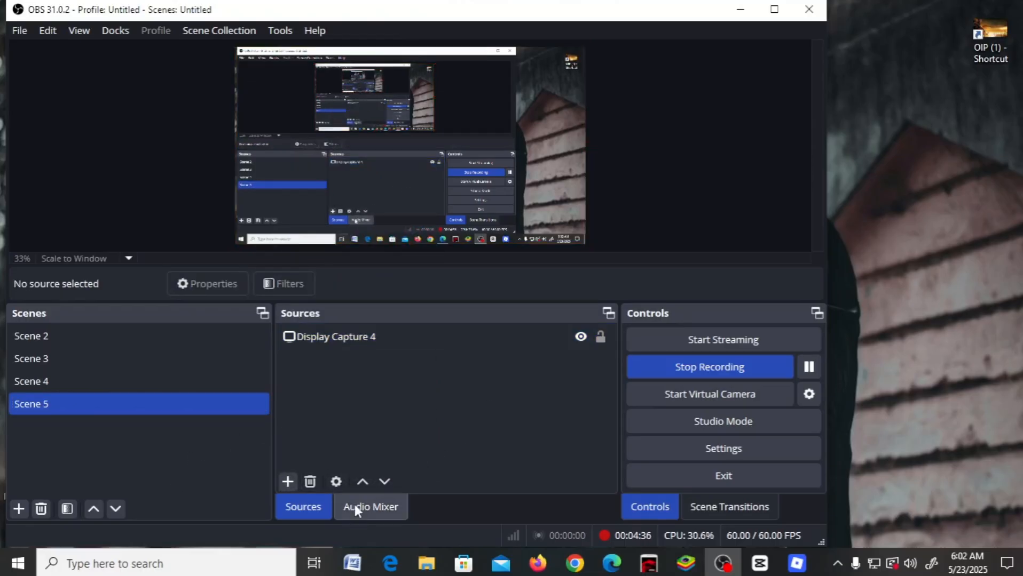
click(288, 482)
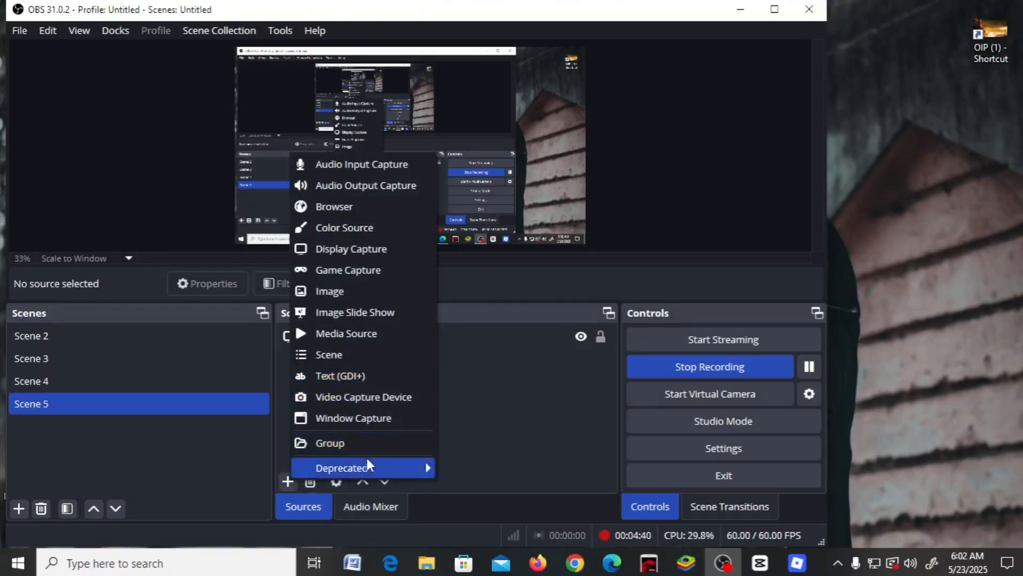
click(341, 185)
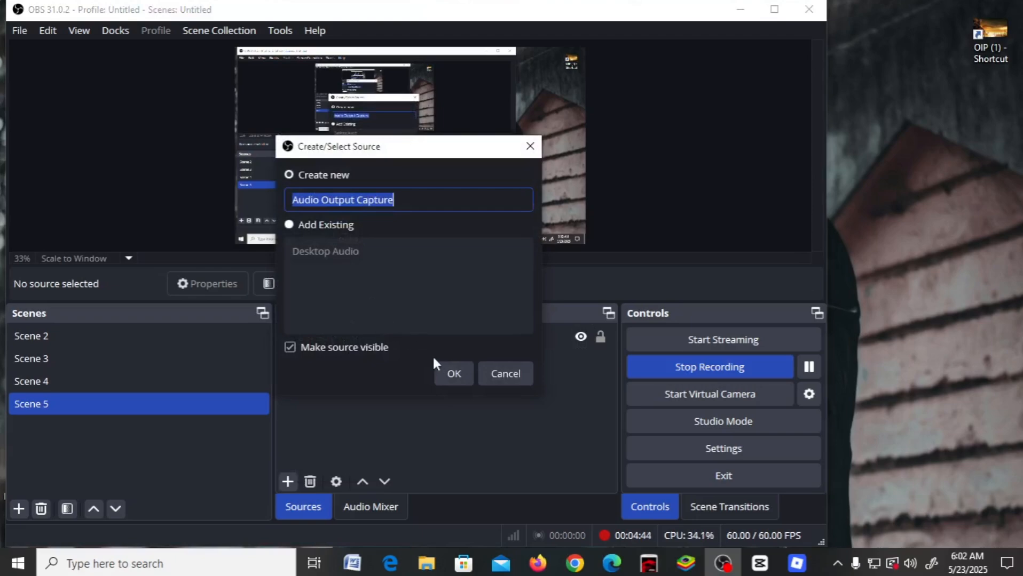
click(530, 147)
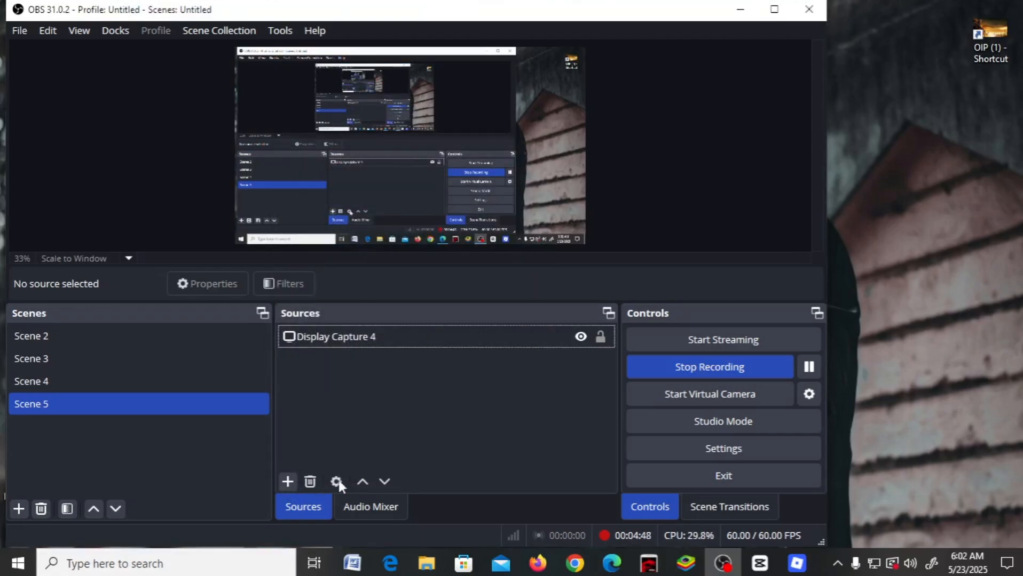
- Add an Audio Output Capture source with the default name to Scene 5
click(288, 482)
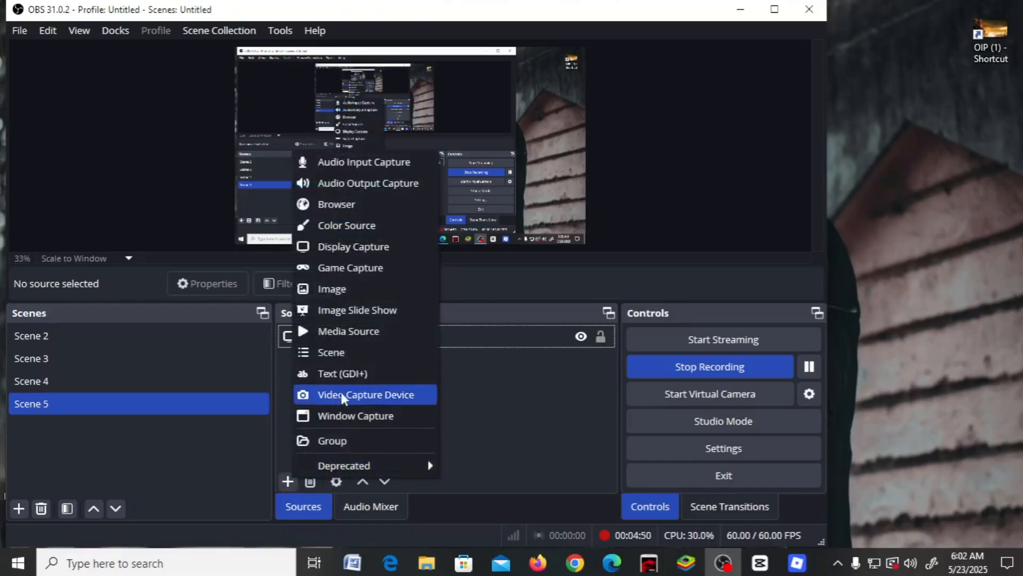
mouse_move(401, 466)
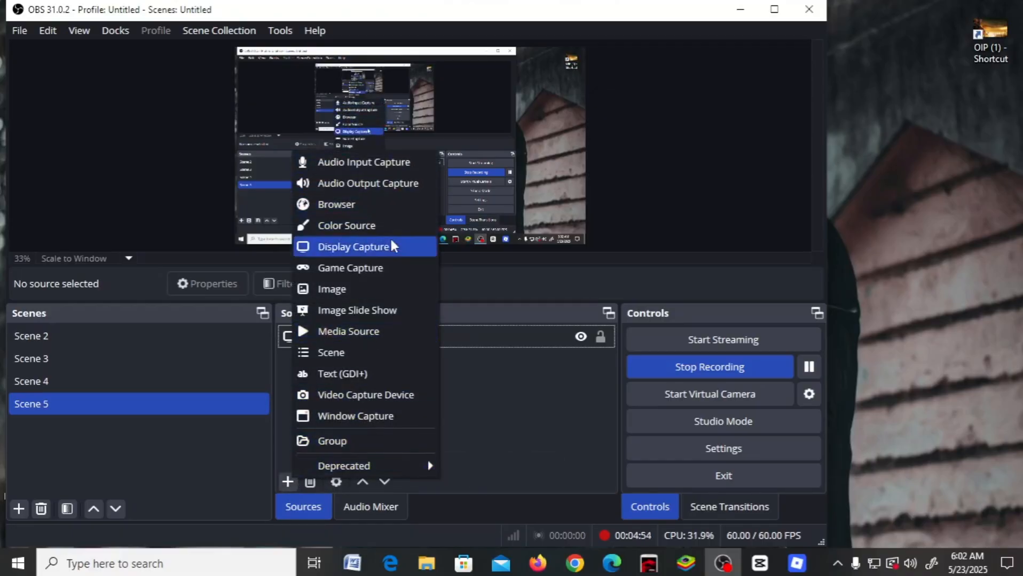
click(399, 184)
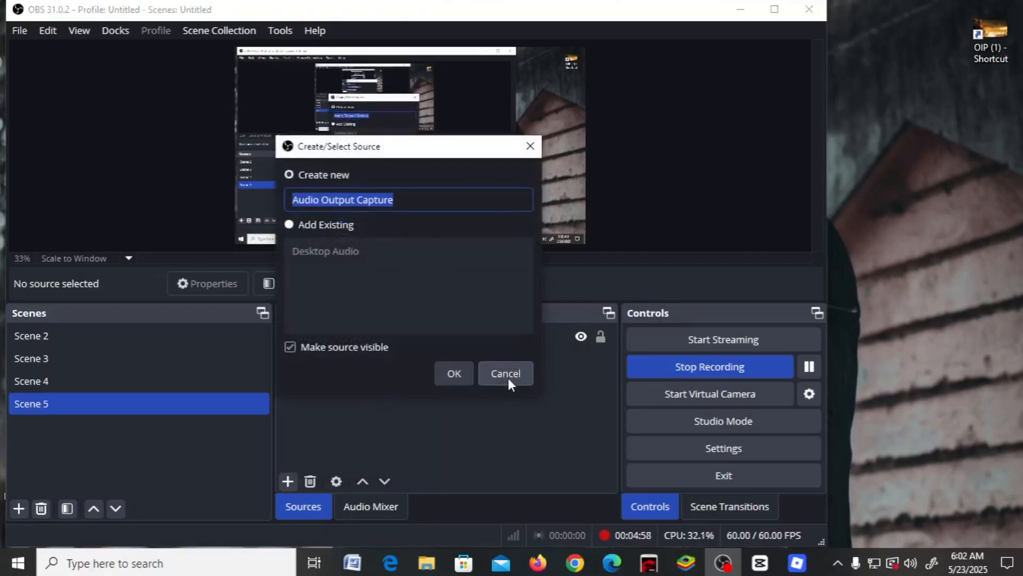
click(455, 374)
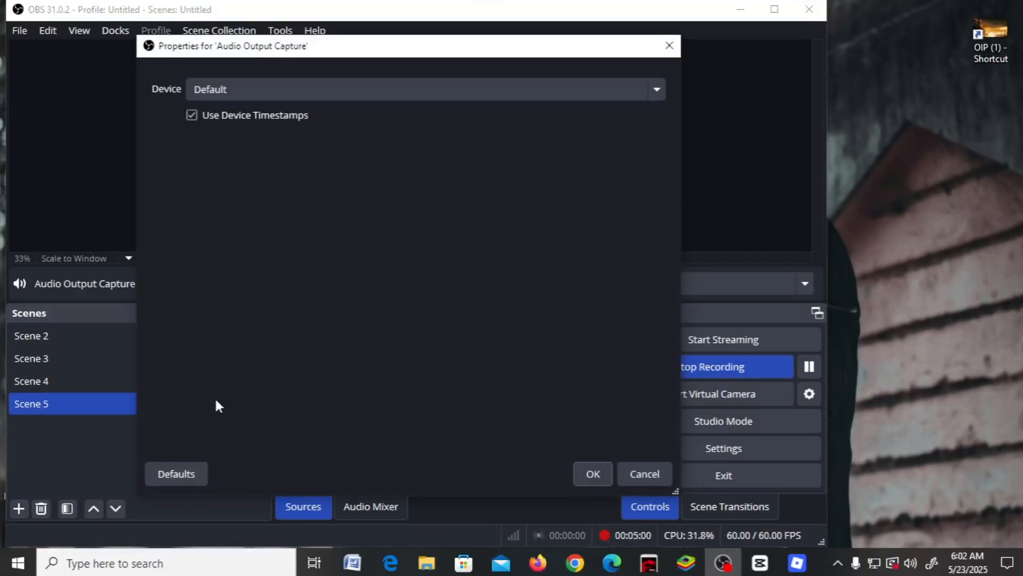
- Set the audio output capture's device to Speakers (Realtek High Definition Audio), accept it, and check the audio mixer
click(260, 88)
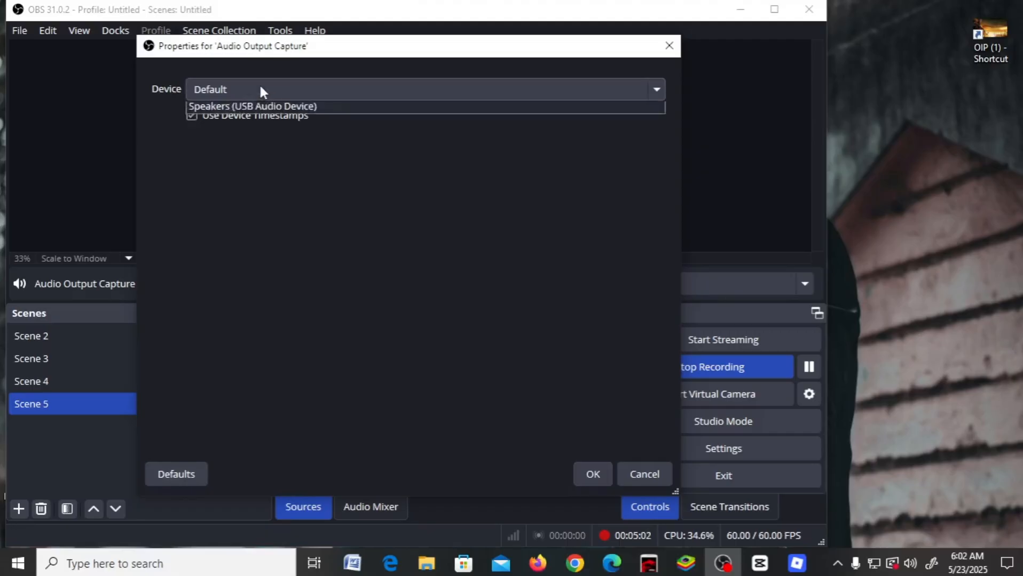
click(265, 124)
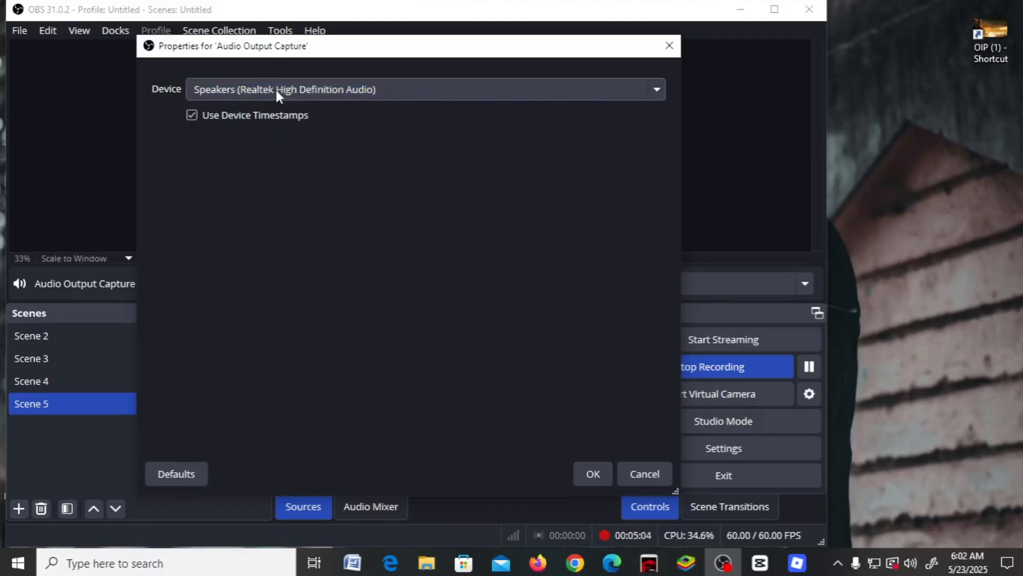
click(350, 93)
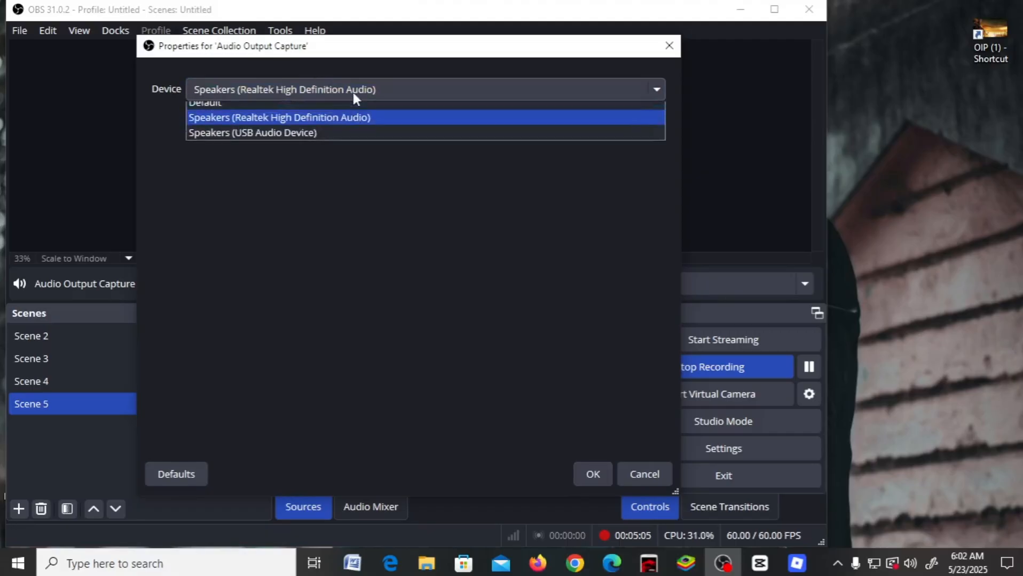
click(361, 125)
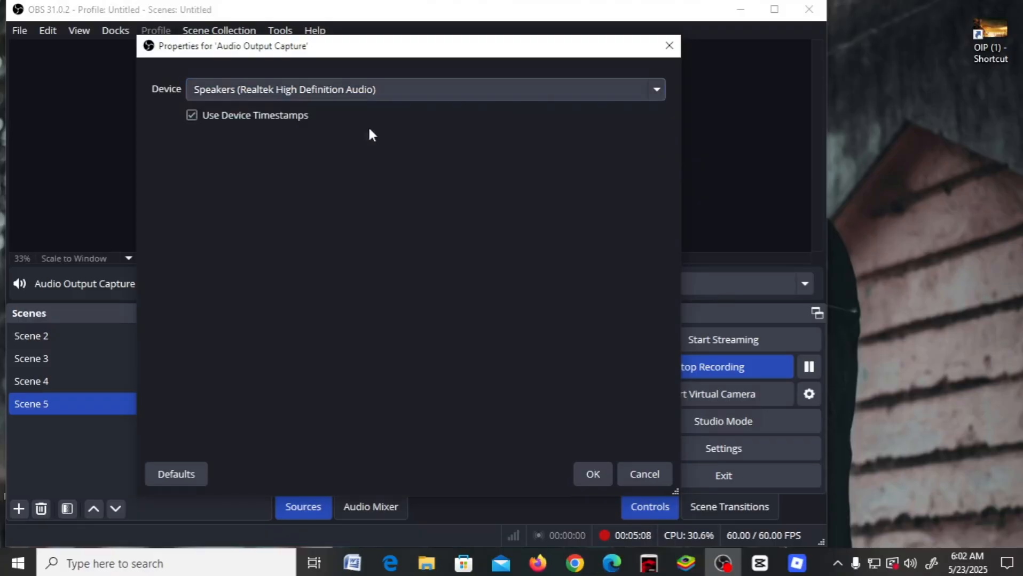
click(597, 476)
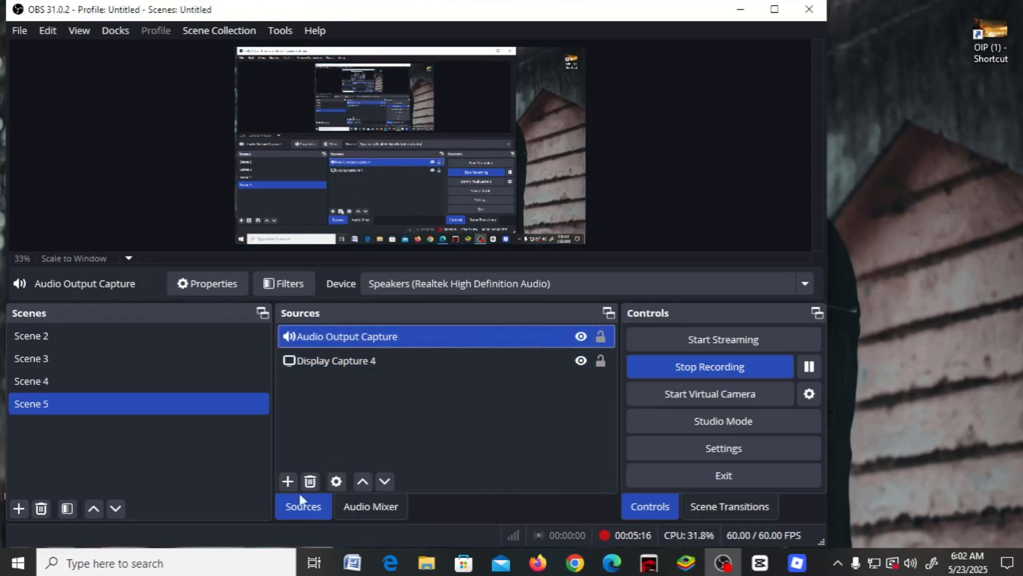
click(356, 501)
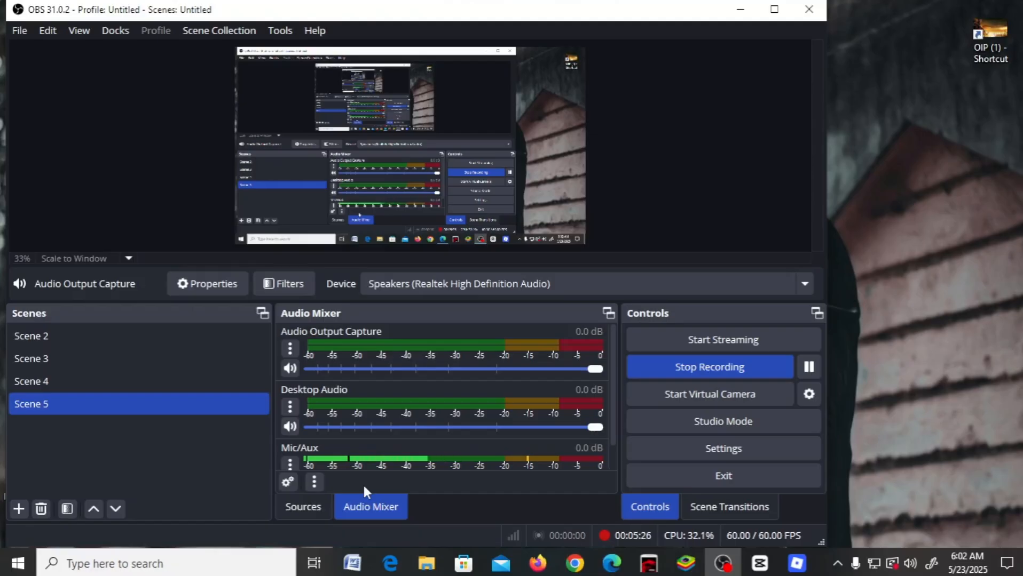
click(294, 509)
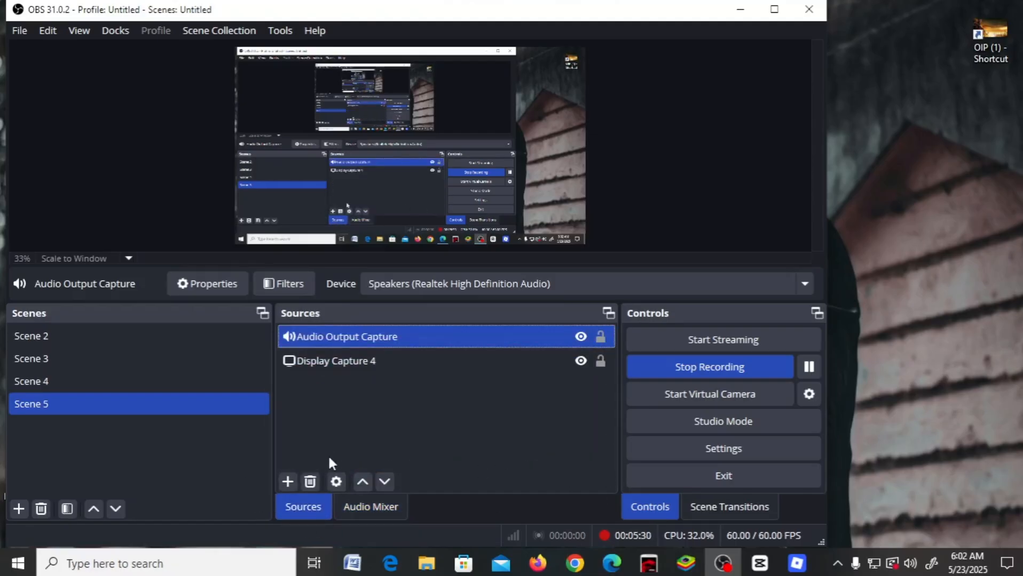
- Add a Text (GDI+) source to Scene 5, replacing its default name with the streamer's name in capitals
click(288, 481)
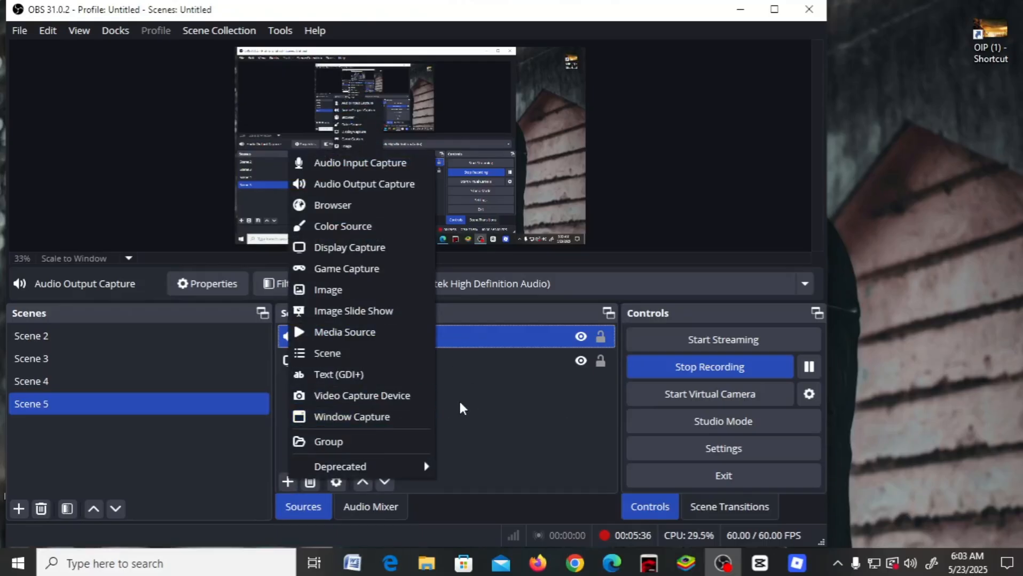
click(366, 377)
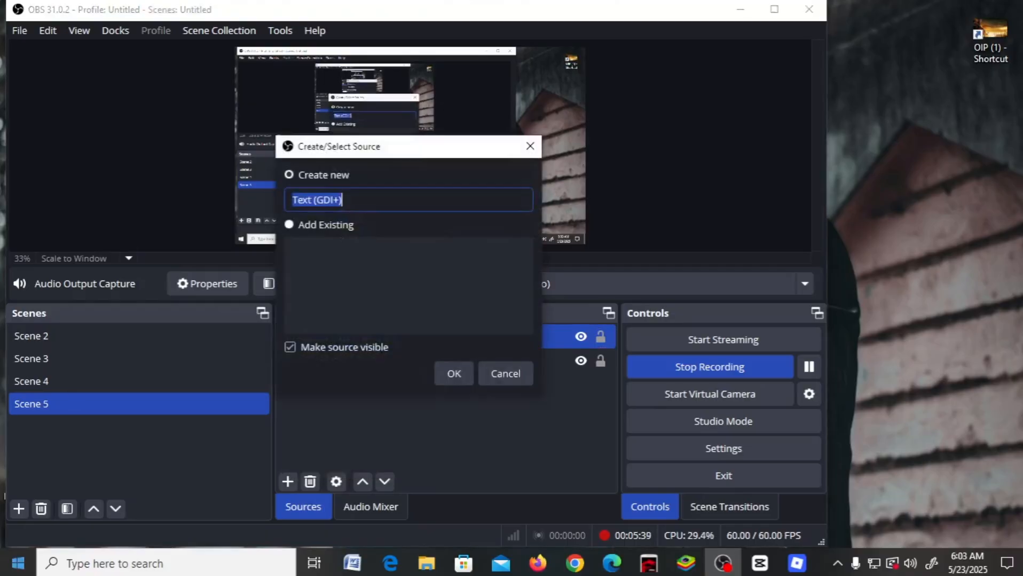
click(374, 200)
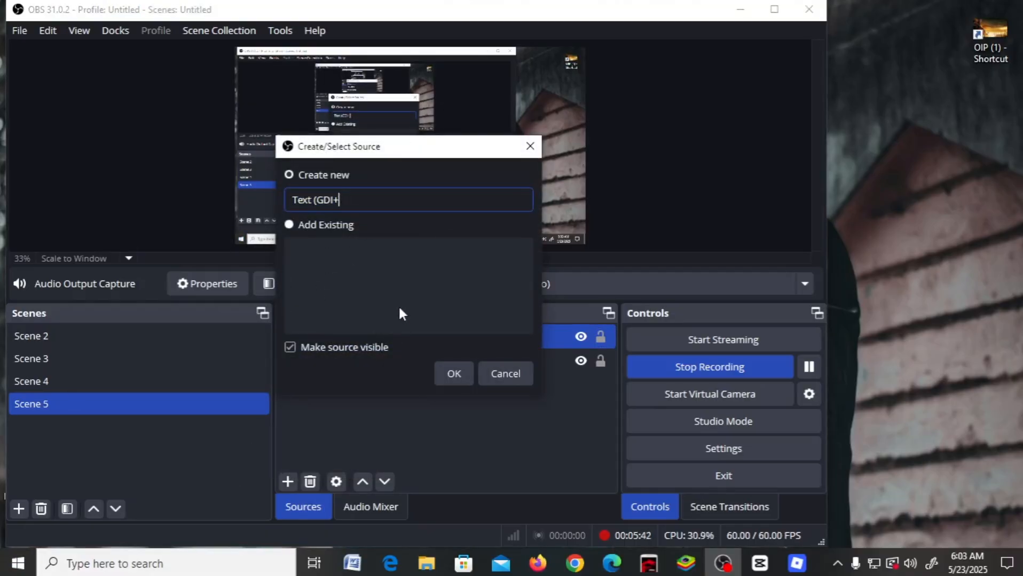
key(BackSpace)
key(BackSpace)
key(BackSpace)
key(BackSpace)
key(BackSpace)
key(BackSpace)
key(BackSpace)
key(BackSpace)
key(BackSpace)
key(BackSpace)
key(BackSpace)
text(MAHIM)
click(460, 374)
- Enter the streamer's name followed by "STREM" as the source's text, and try the Read from file option on and off
click(332, 368)
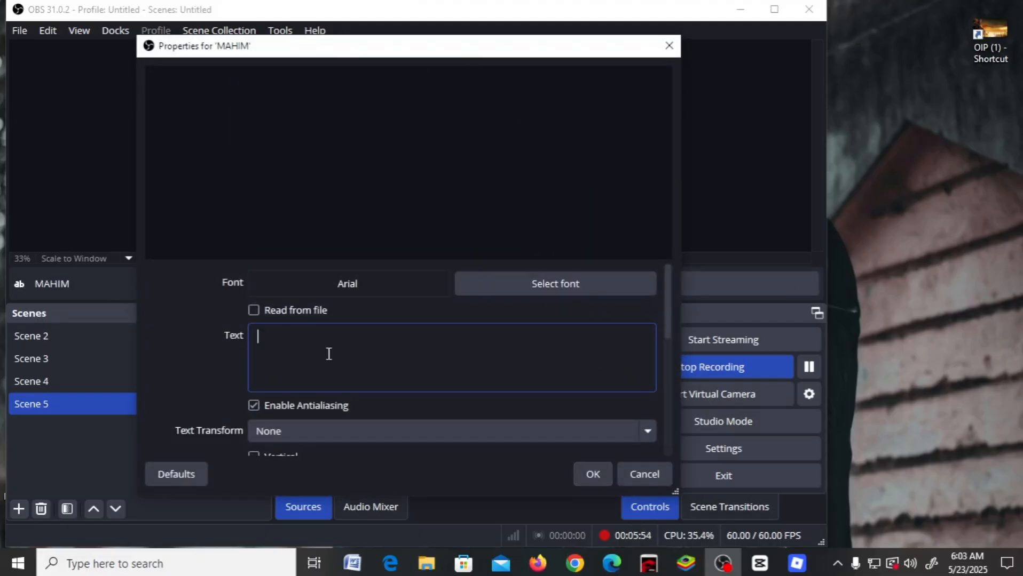
text(MA)
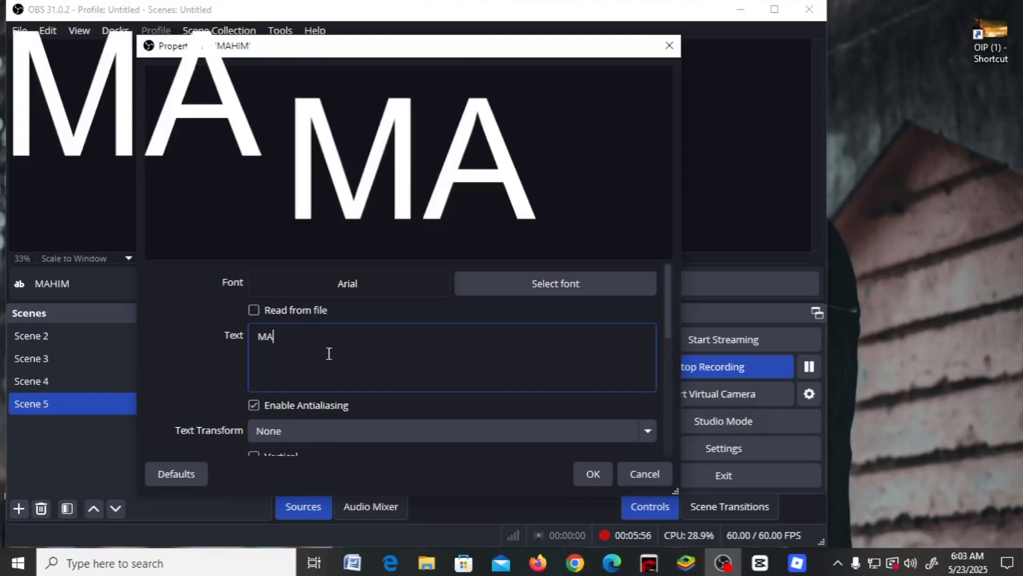
text(HIM )
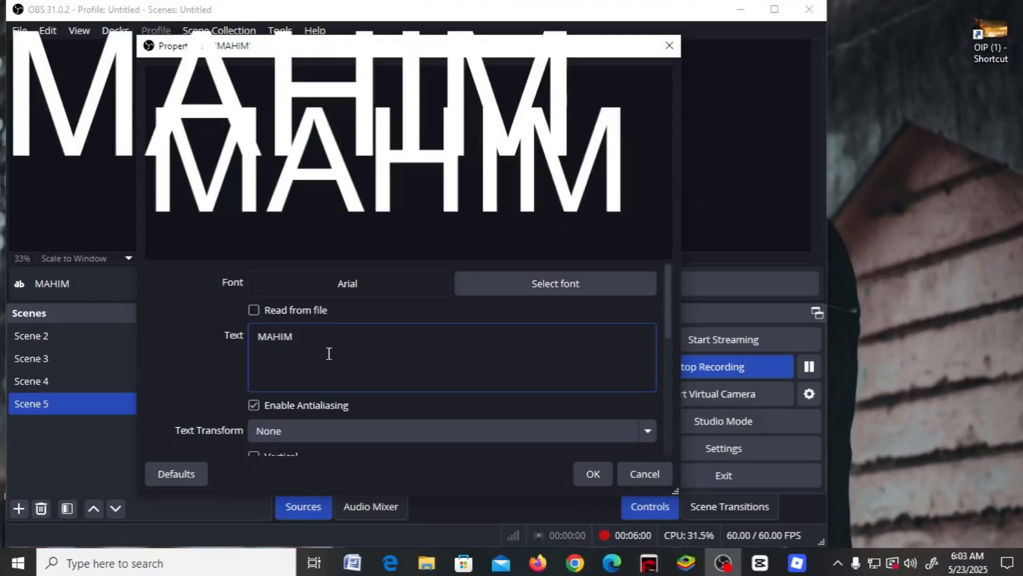
text(S)
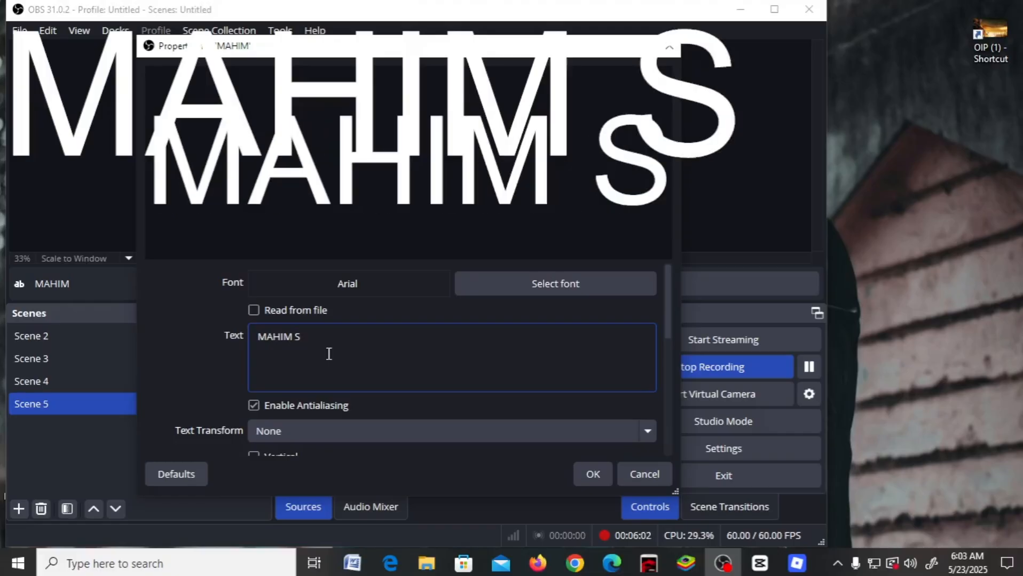
text(TREM)
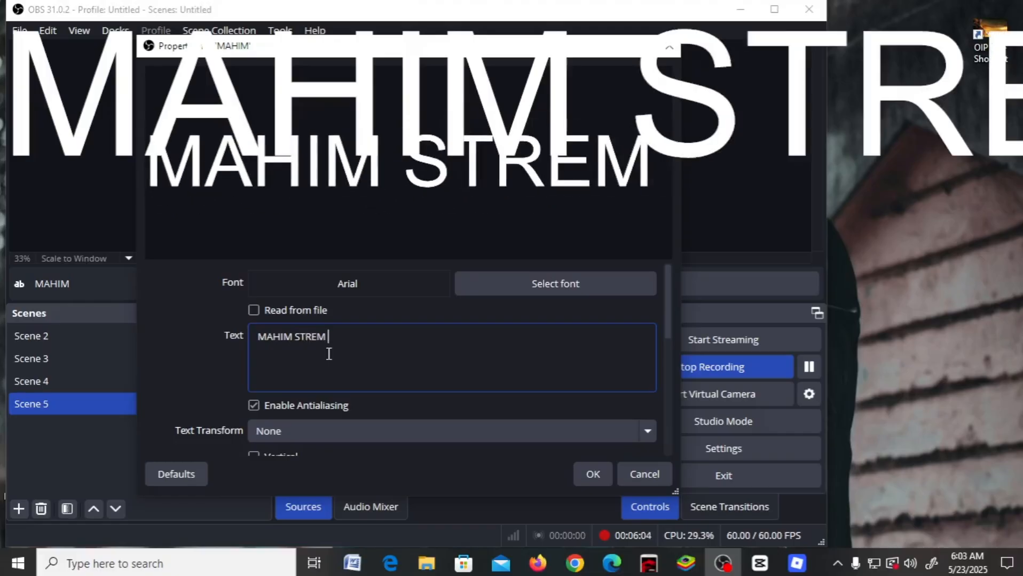
click(393, 291)
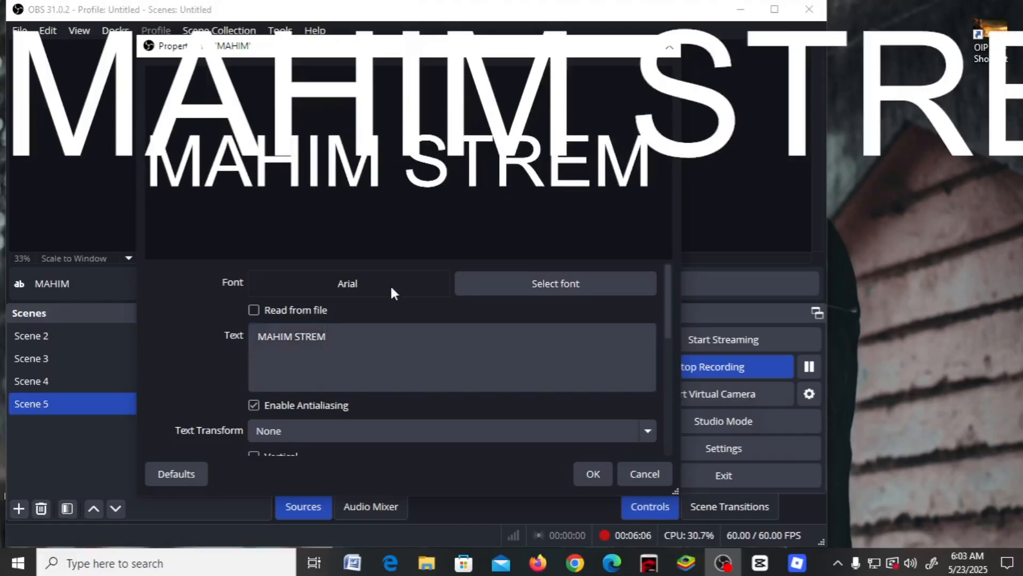
click(254, 310)
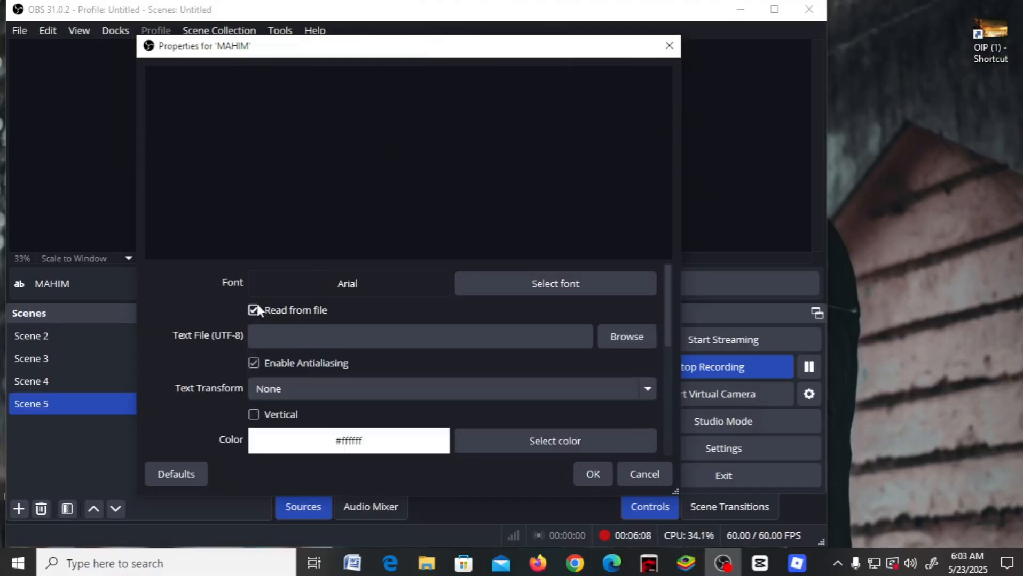
click(255, 310)
- Try the Uppercase and Lowercase text transforms, and set the text transform to Start Case
scroll(370, 301, down, 2)
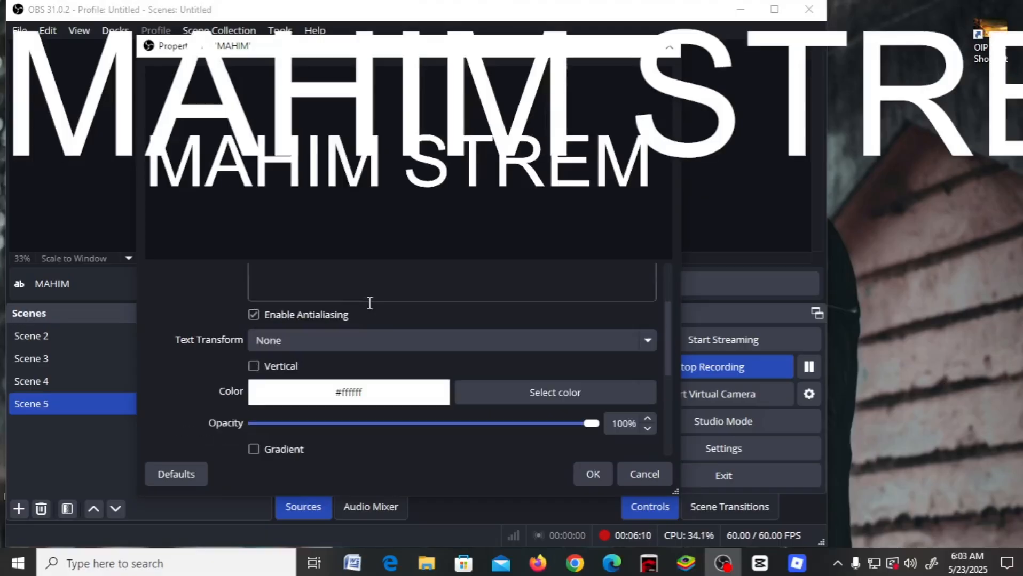
click(331, 341)
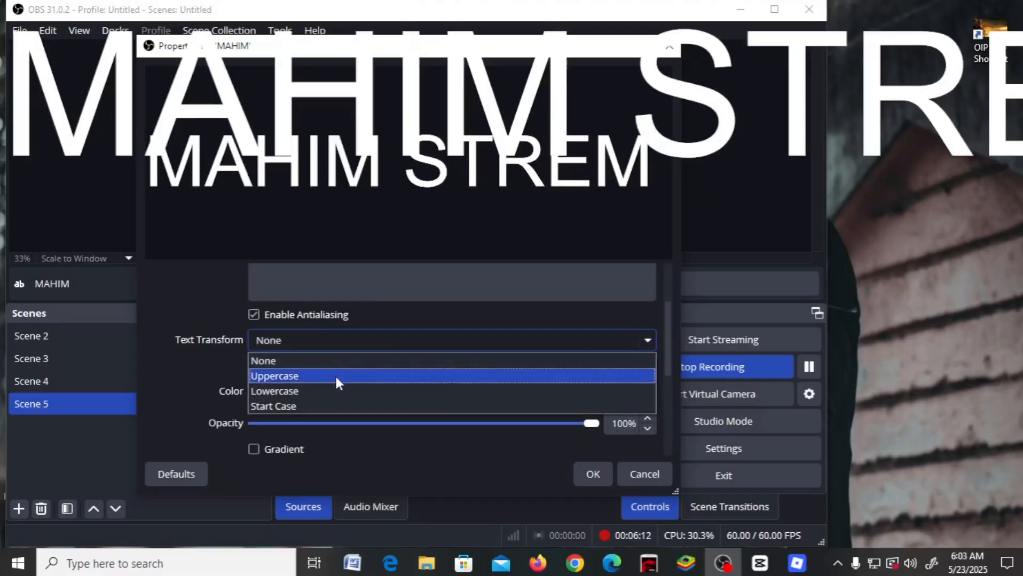
click(335, 375)
click(337, 343)
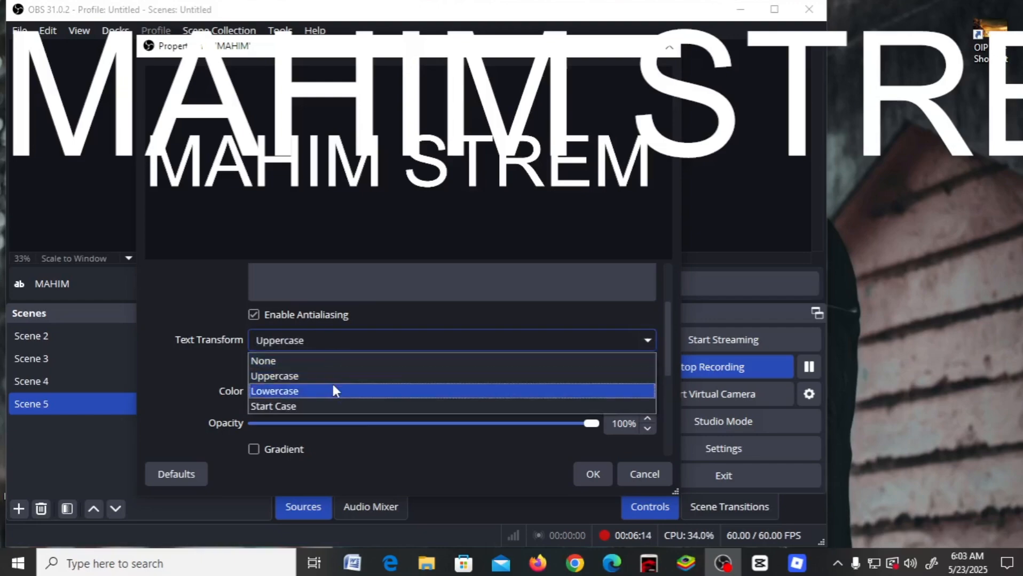
click(332, 388)
click(340, 334)
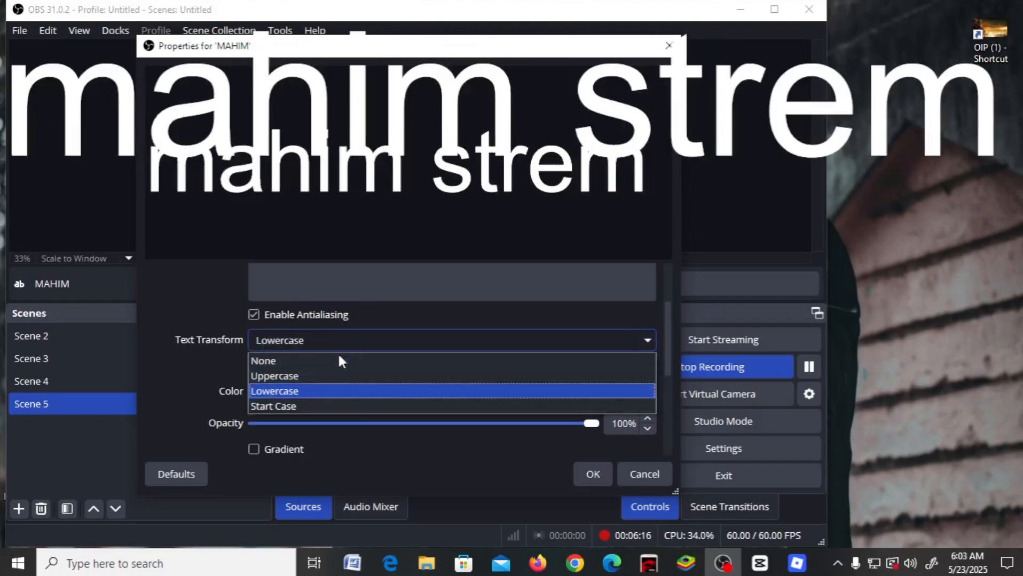
click(318, 405)
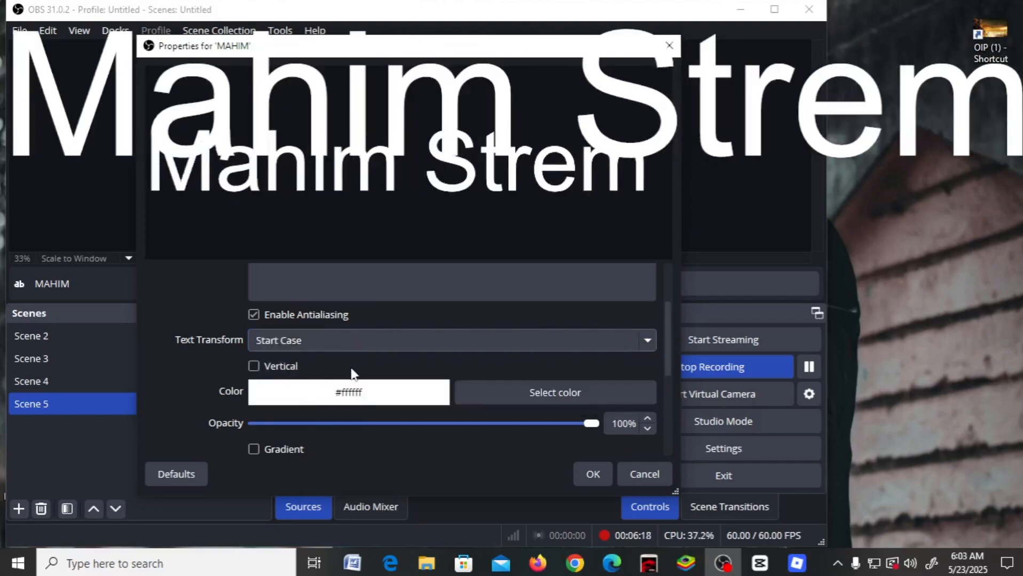
- Try several colors for the text source and set its text color to #fff4ea
scroll(349, 394, down, 1)
scroll(349, 389, up, 2)
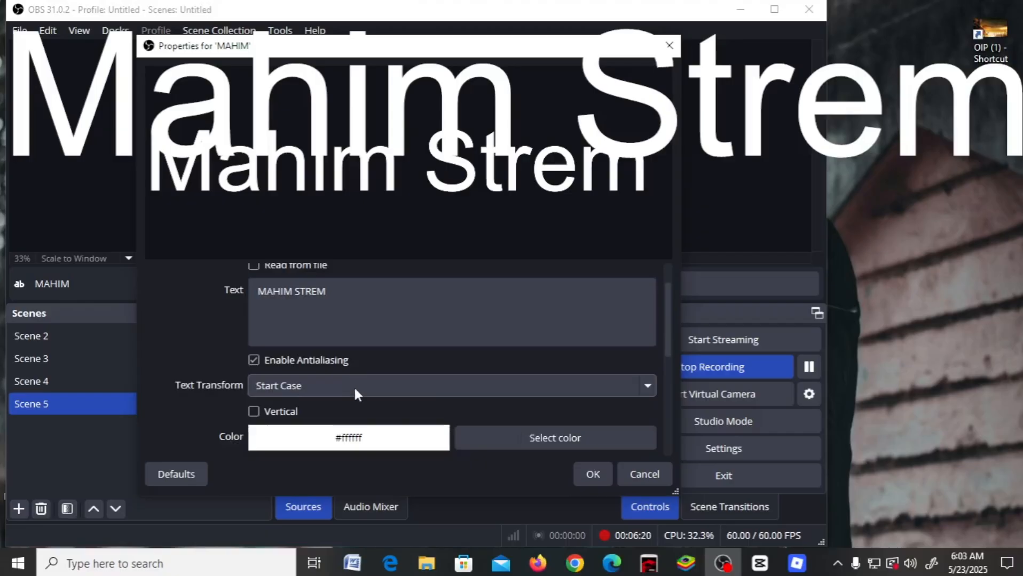
click(491, 429)
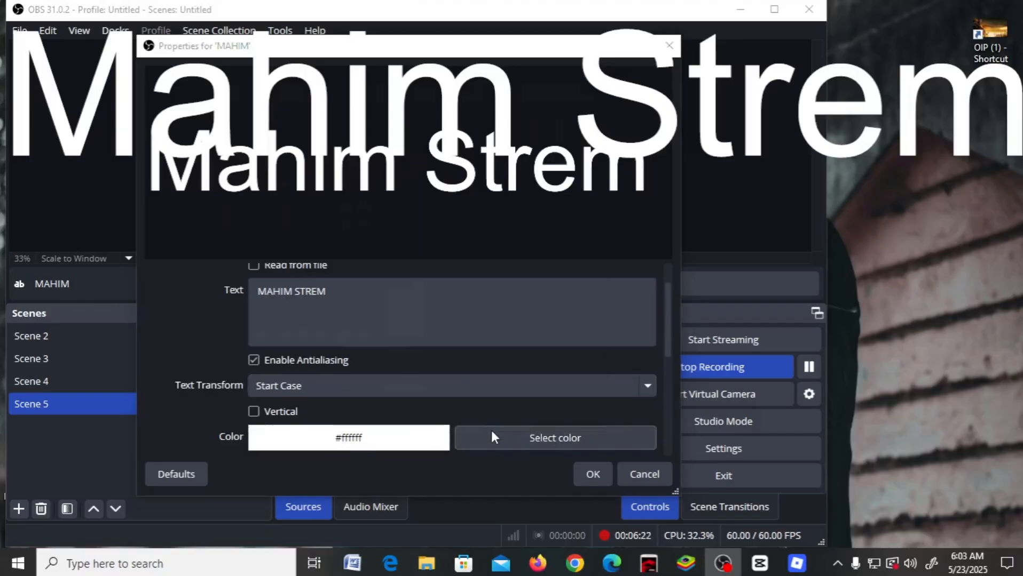
drag(405, 220, 440, 147)
click(431, 180)
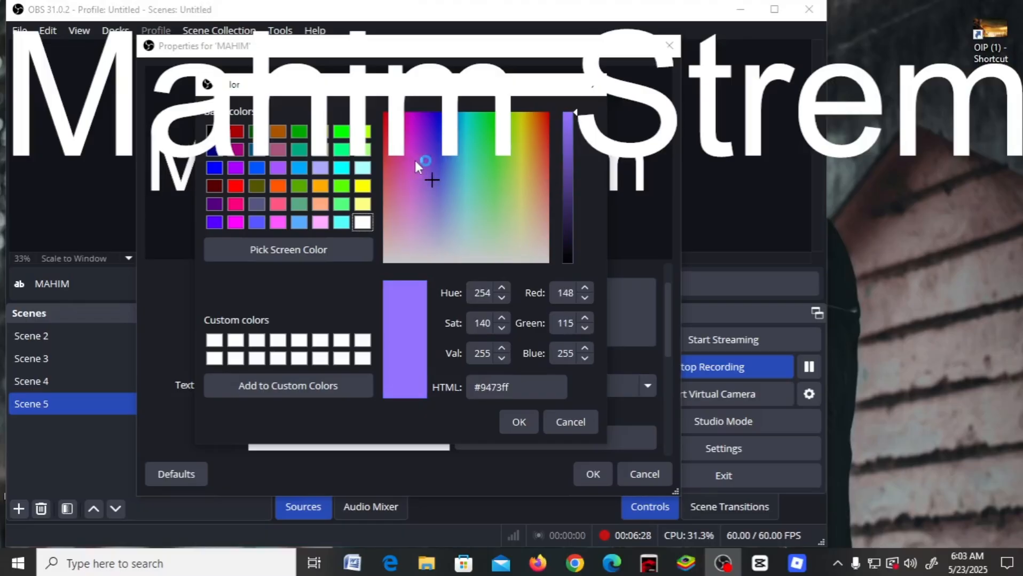
click(476, 155)
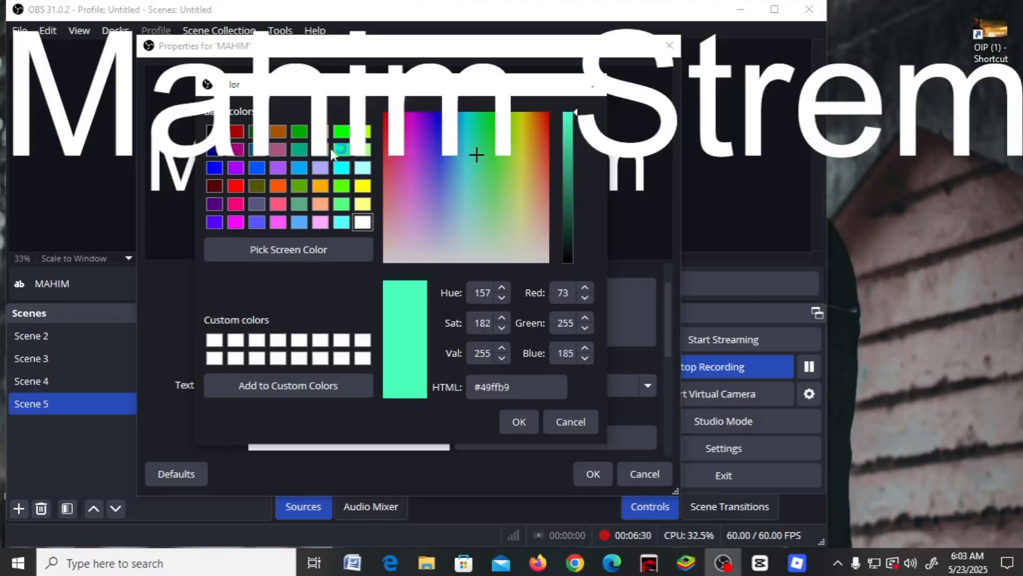
drag(466, 194, 473, 224)
click(499, 256)
click(420, 229)
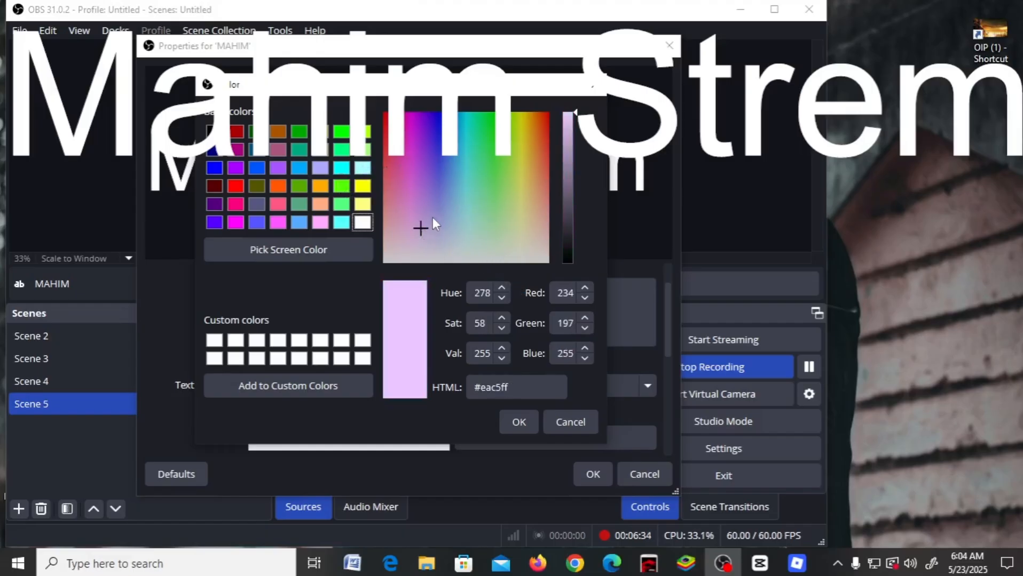
drag(536, 187, 534, 250)
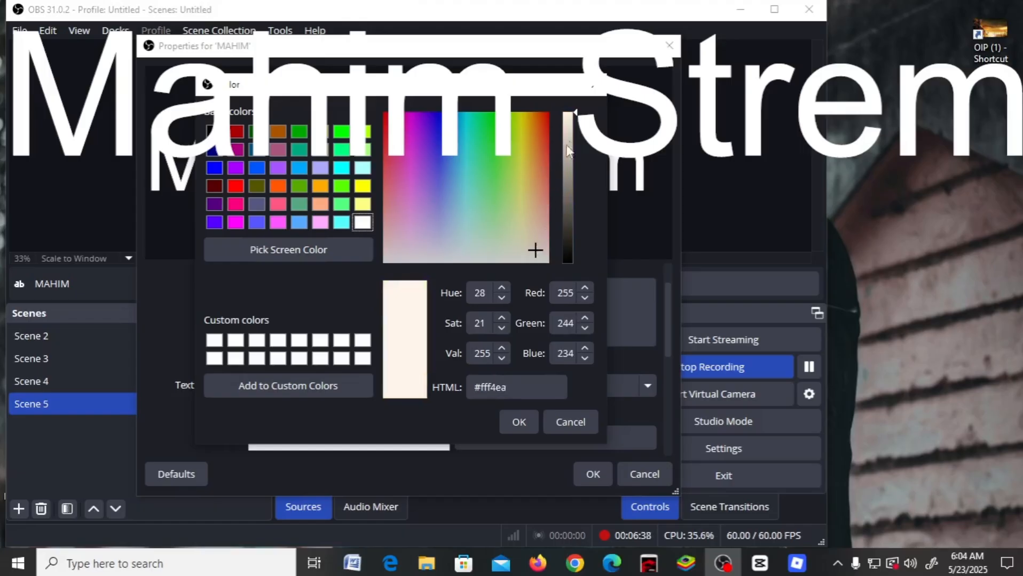
click(517, 419)
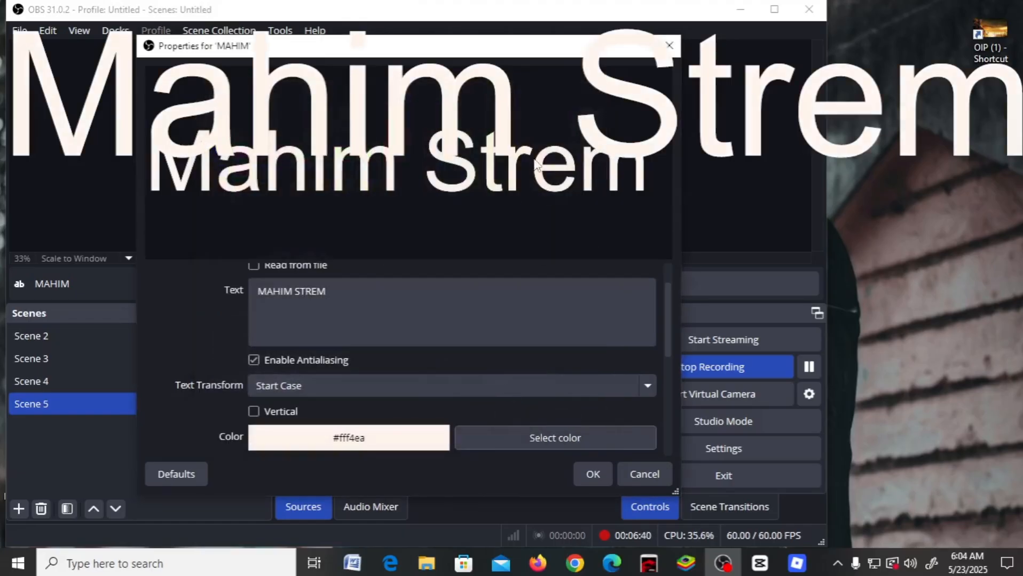
- Accept the text source's properties, then shrink the text and place it in the upper-right corner of the canvas
scroll(453, 404, down, 1)
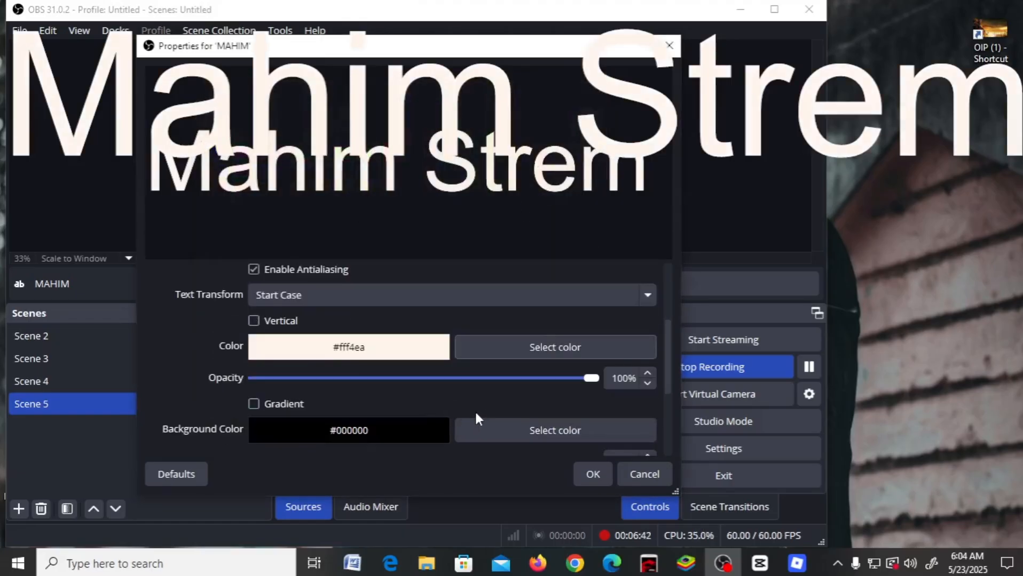
scroll(490, 414, down, 3)
scroll(489, 422, up, 1)
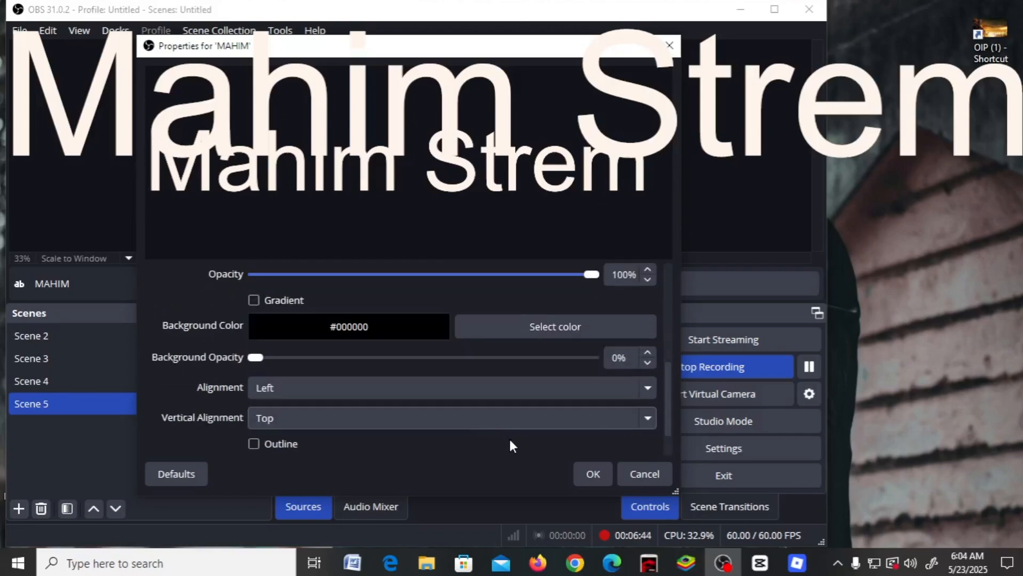
click(578, 473)
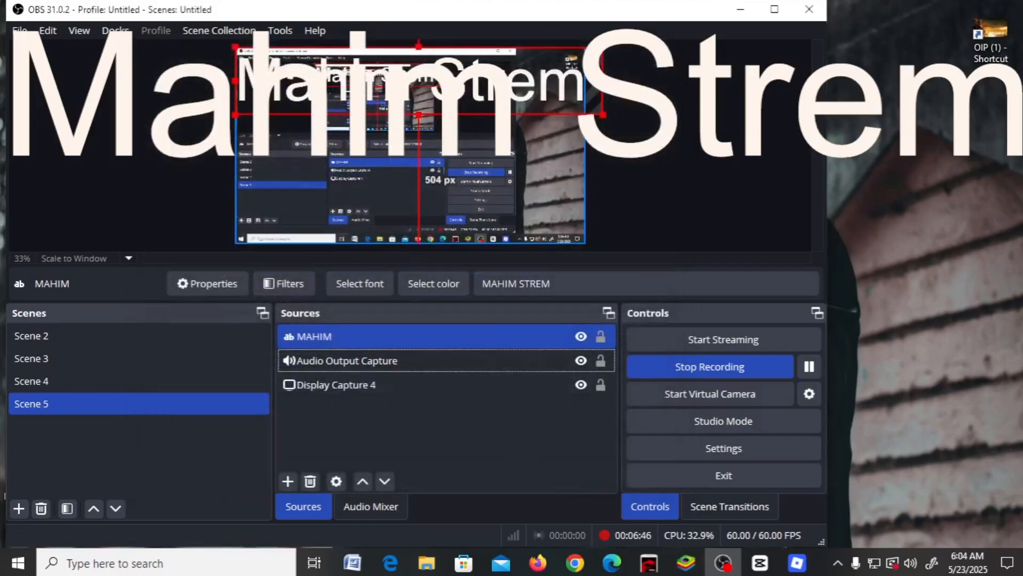
drag(376, 98, 415, 212)
drag(374, 187, 553, 60)
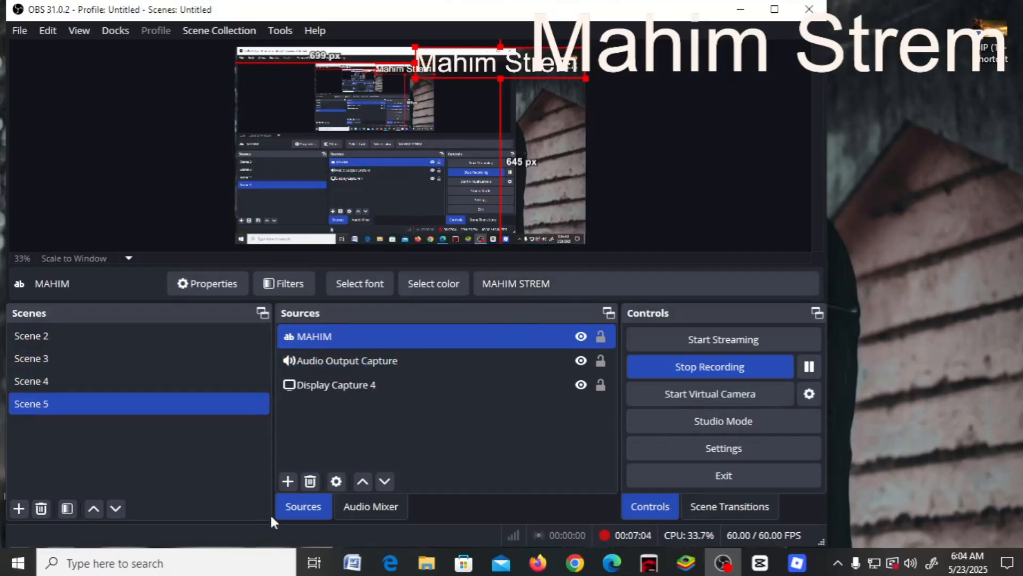
- Switch to Scene 4 and examine its sources and the list of available source types
click(119, 382)
click(129, 363)
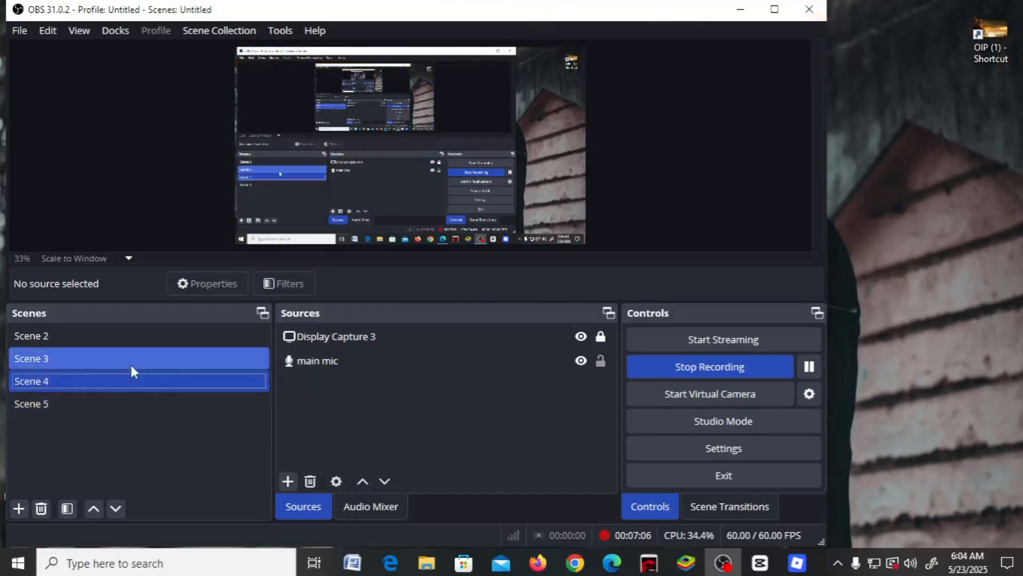
click(23, 377)
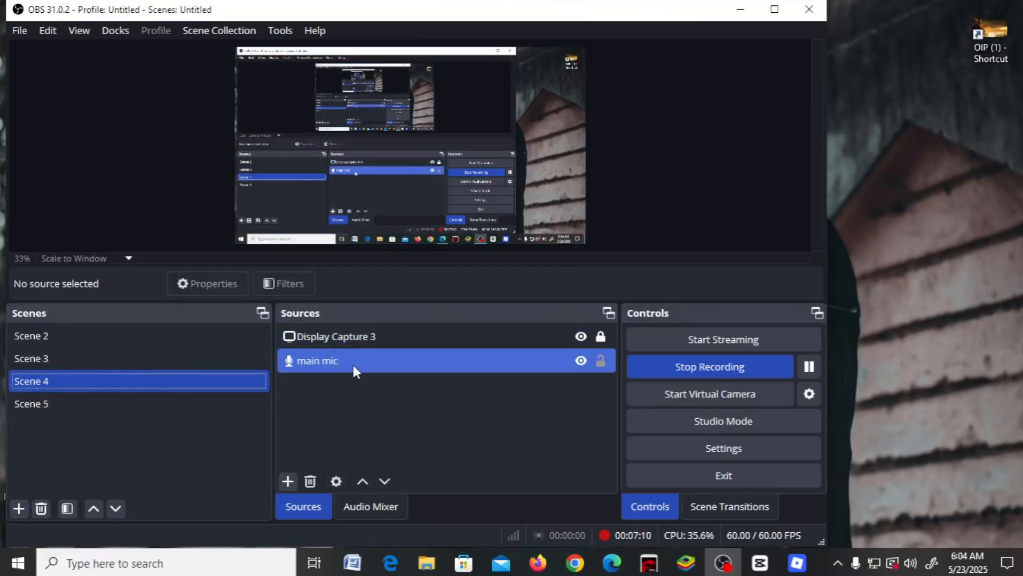
click(287, 482)
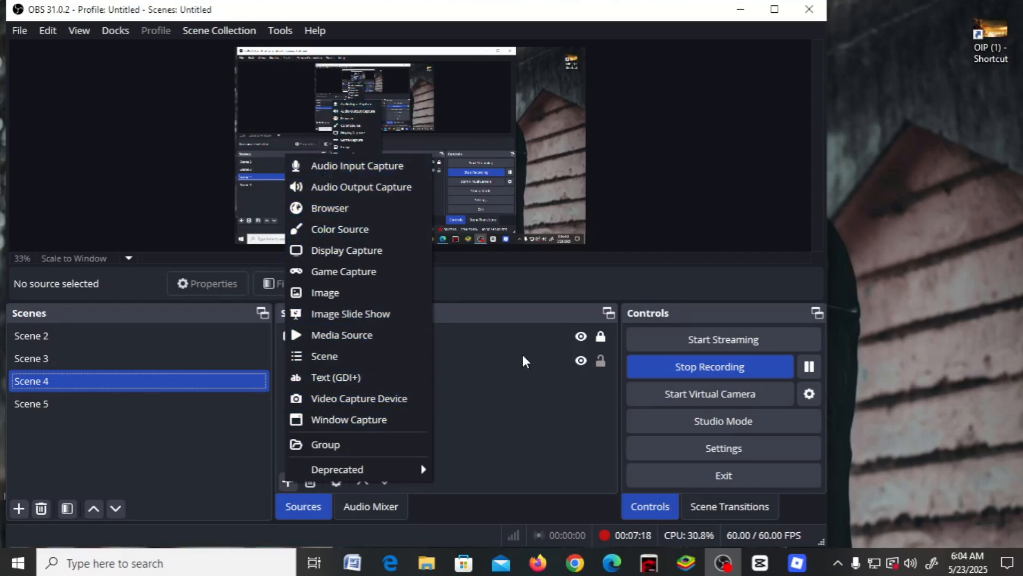
click(533, 368)
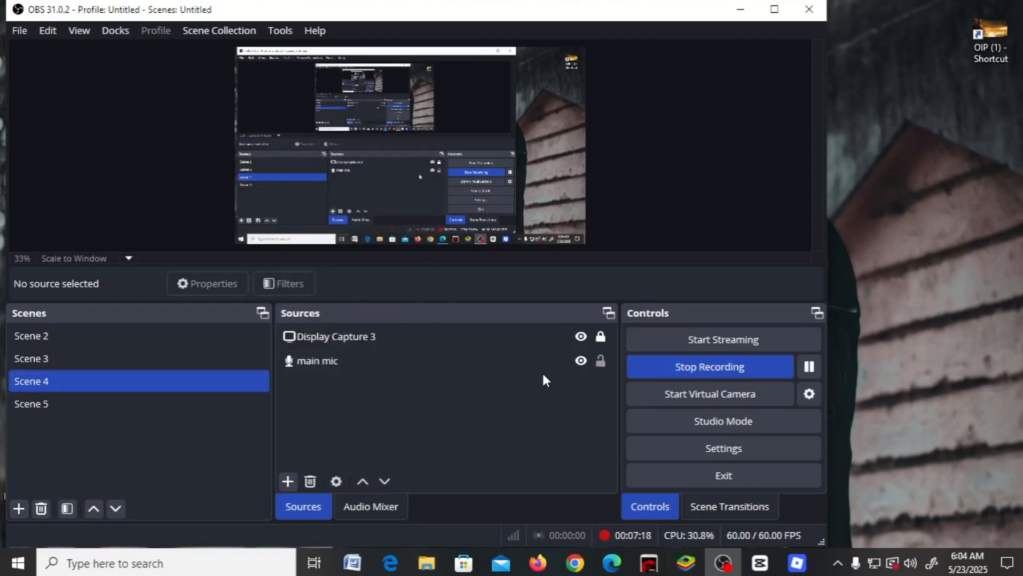
- Add an Audio Input Capture source to Scene 5 using the Microphone (USB Audio Device) with Use Device Timestamps enabled
click(57, 406)
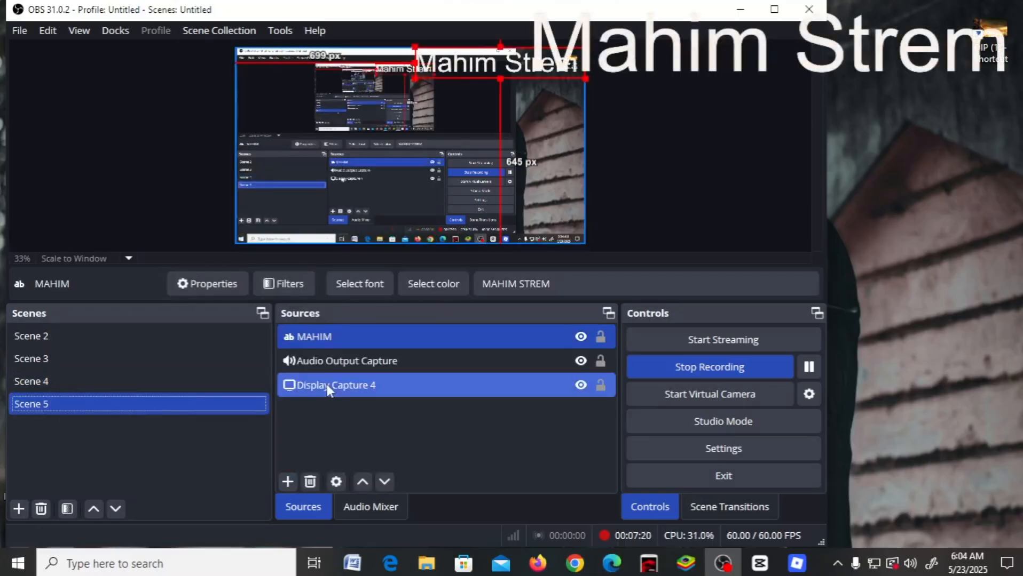
click(289, 483)
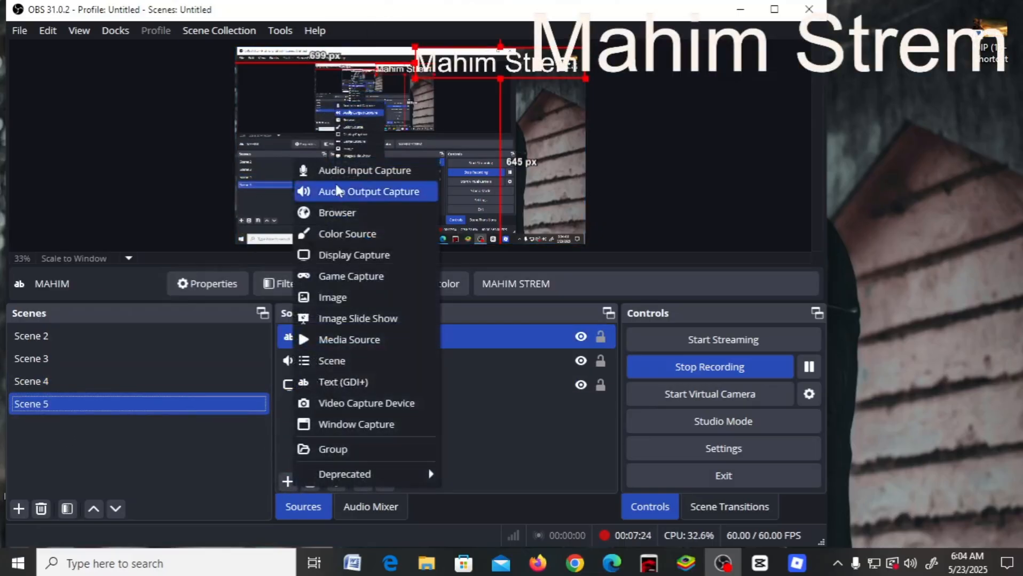
click(328, 171)
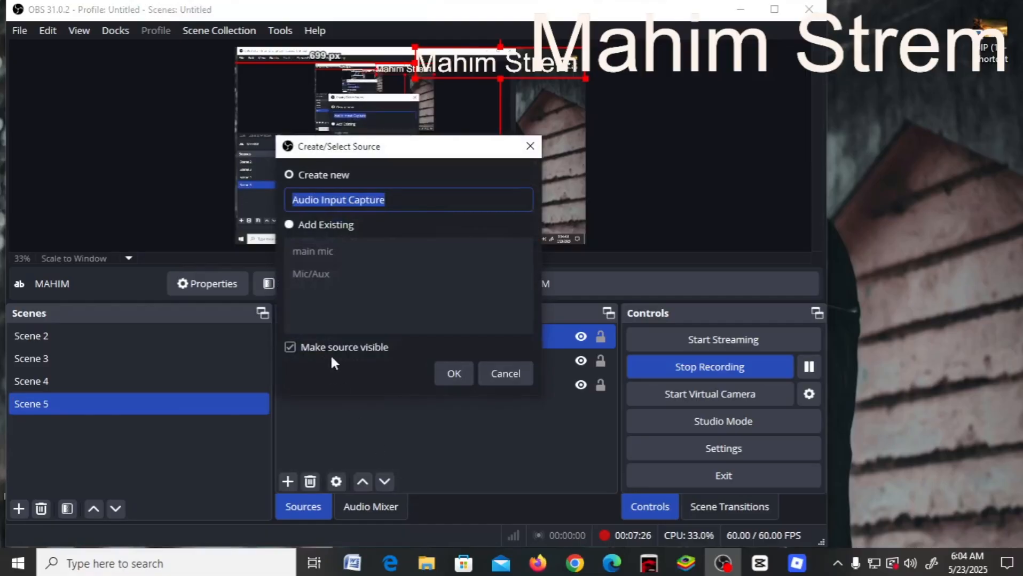
click(446, 375)
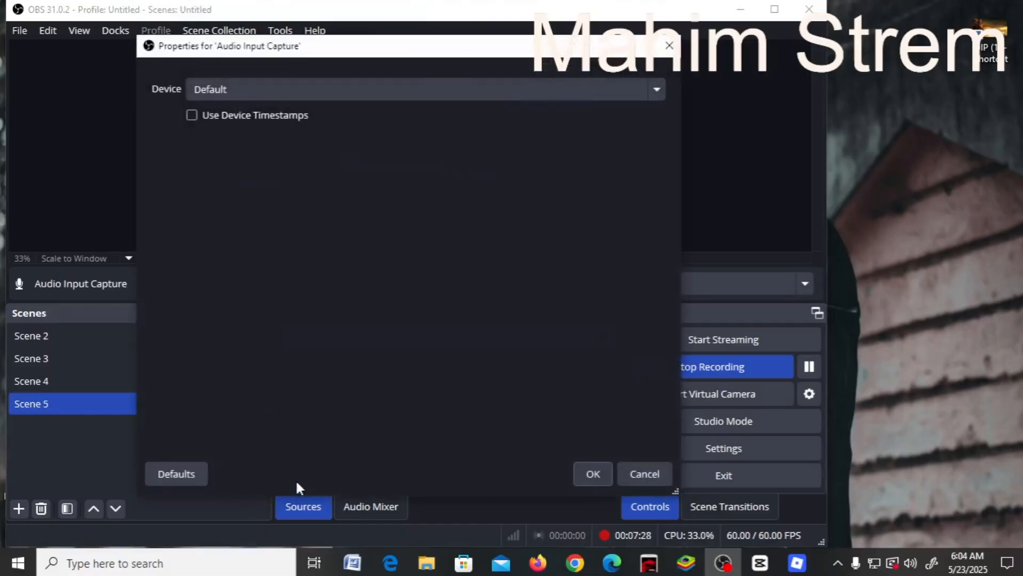
click(277, 90)
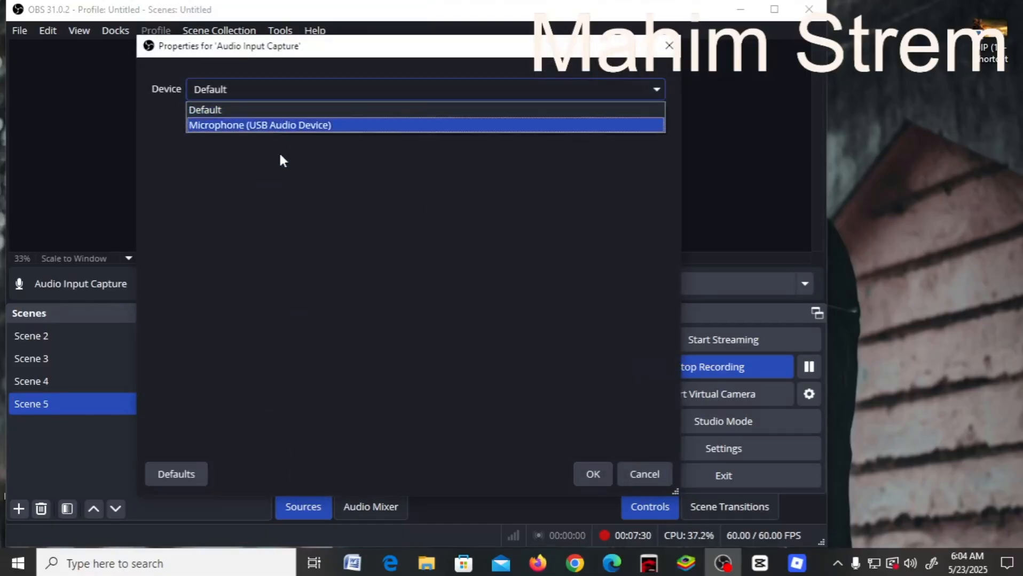
click(269, 126)
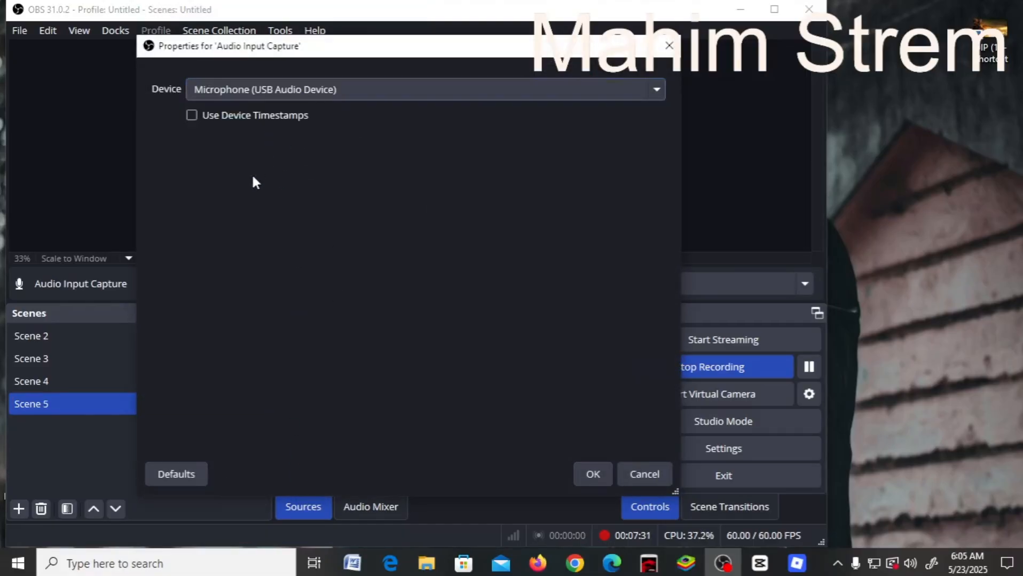
click(192, 115)
click(593, 474)
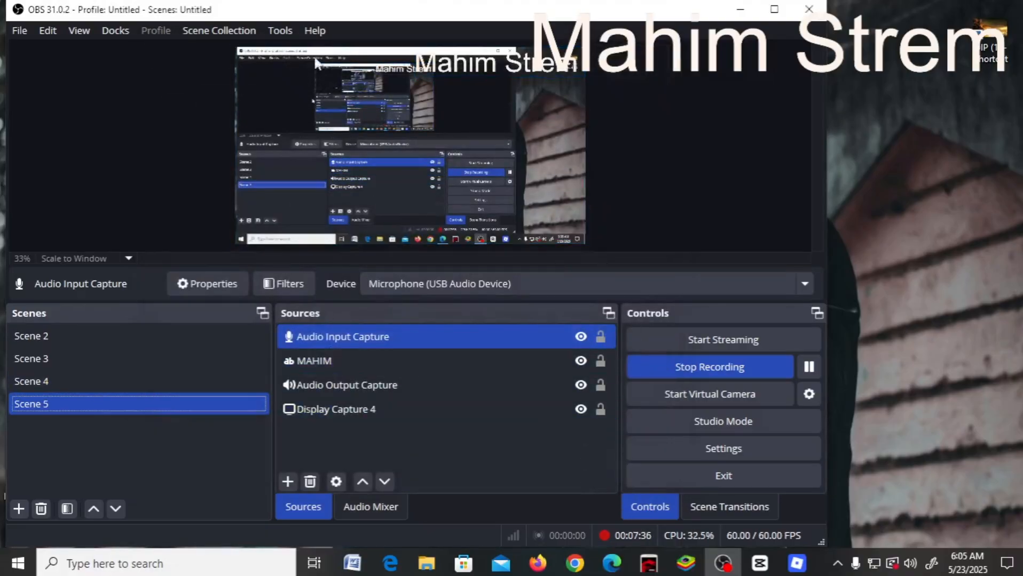
- Try smaller and larger sizes for the text source, and place it small in the lower-right corner of the canvas
click(504, 66)
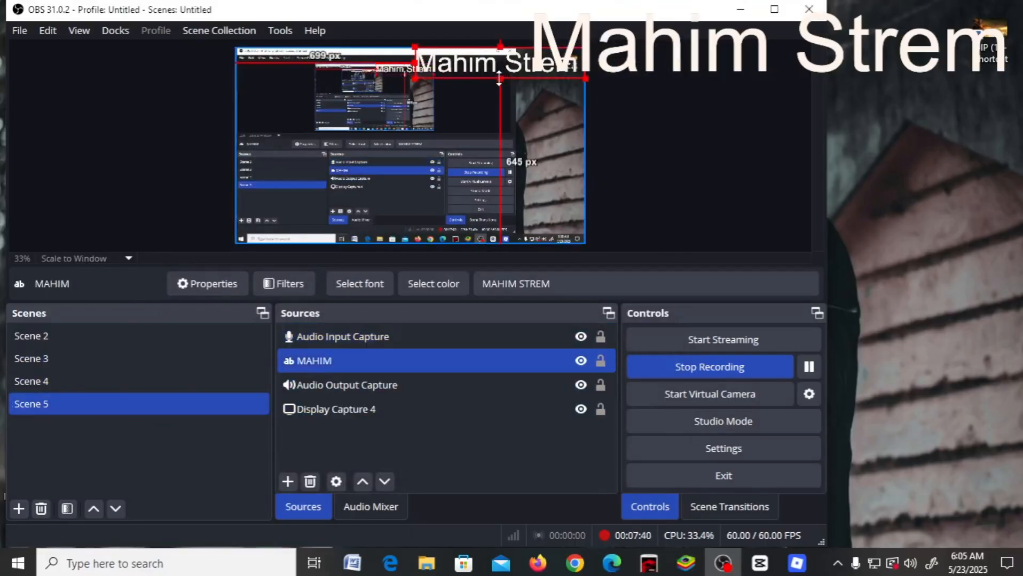
drag(504, 66, 483, 109)
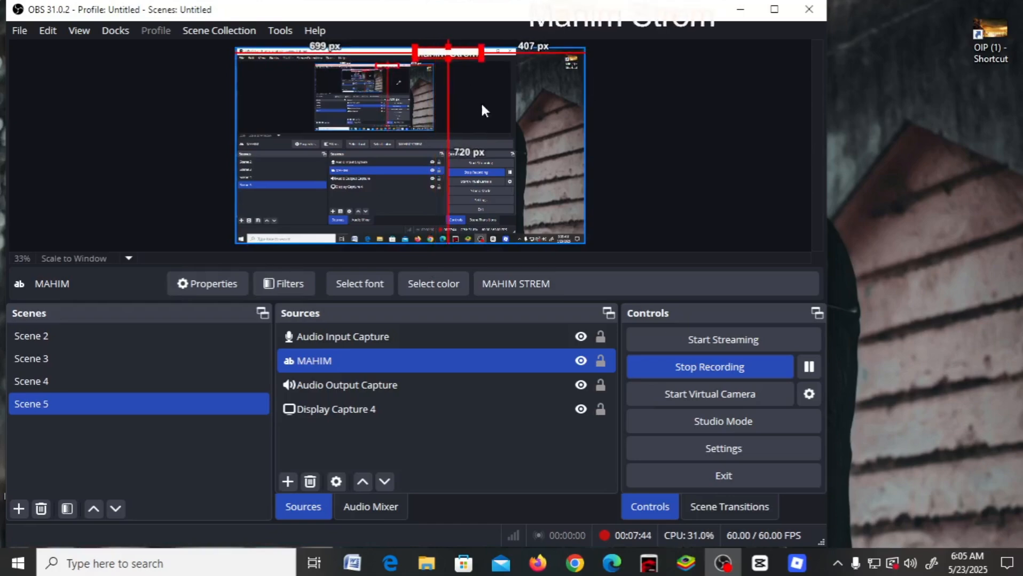
drag(445, 55, 477, 89)
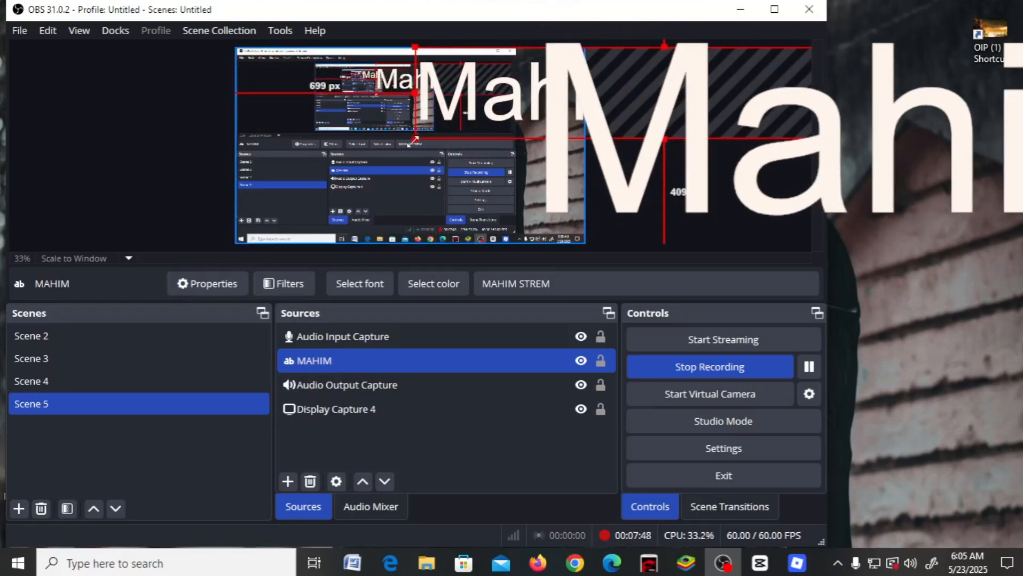
drag(414, 140, 575, 227)
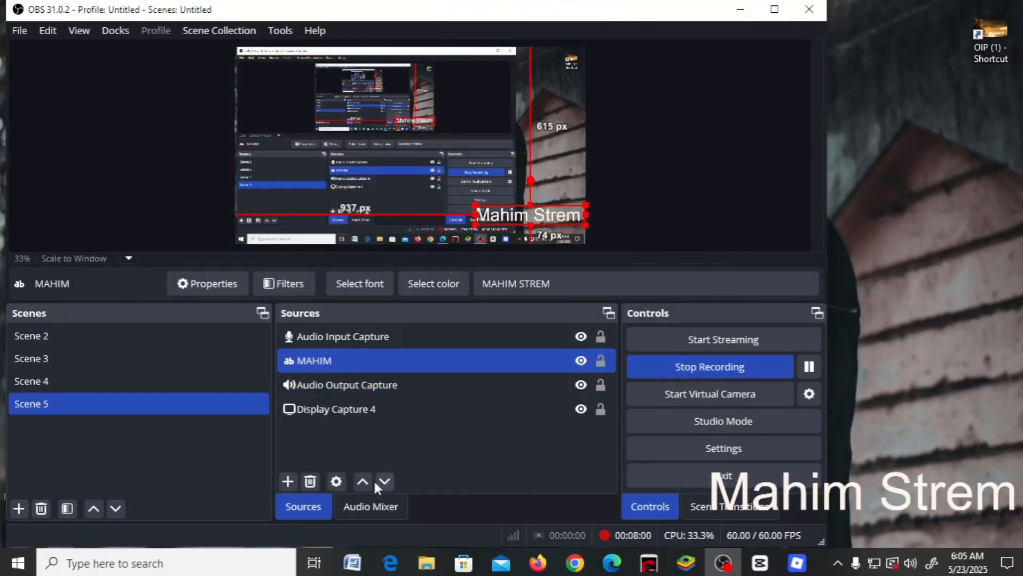
- Add a new Video Capture Device source to Scene 5 with OBS Virtual Camera as its device
click(288, 480)
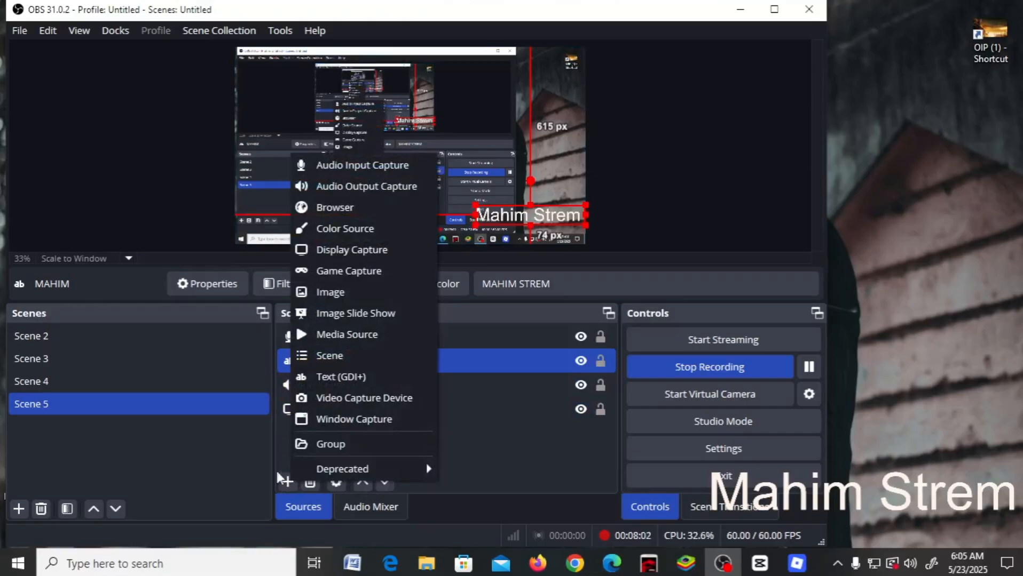
click(306, 401)
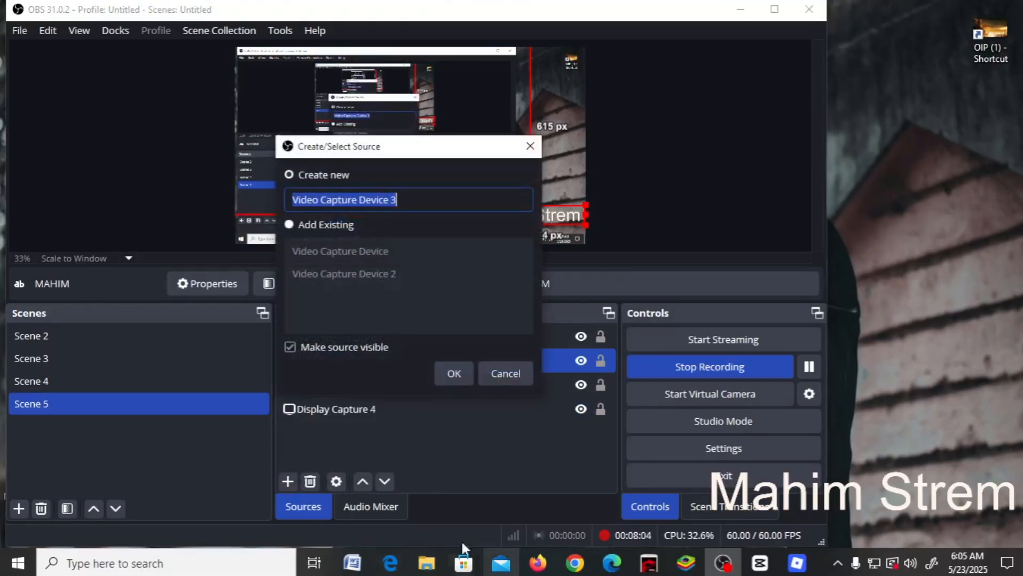
click(455, 373)
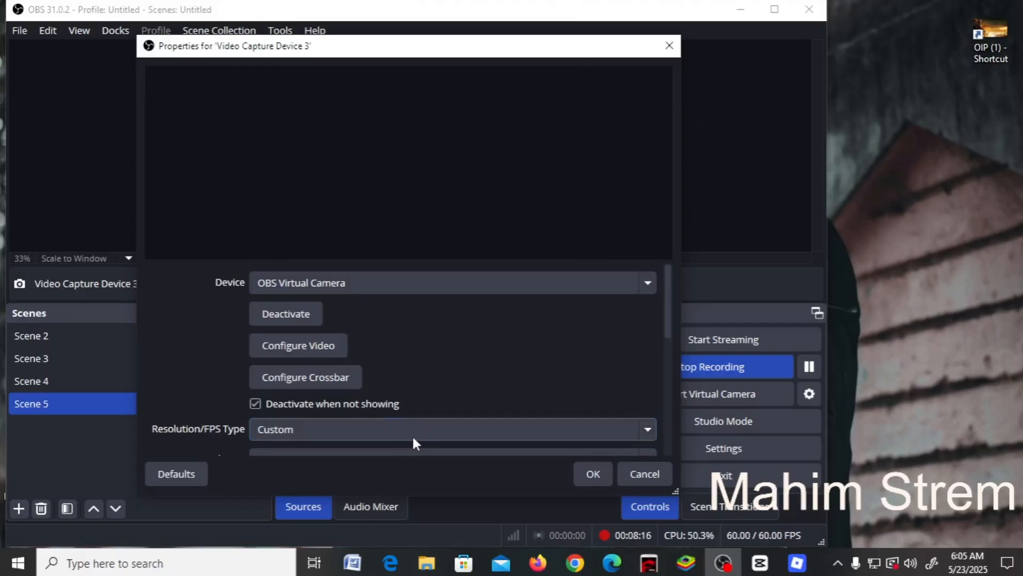
scroll(412, 434, down, 1)
click(594, 473)
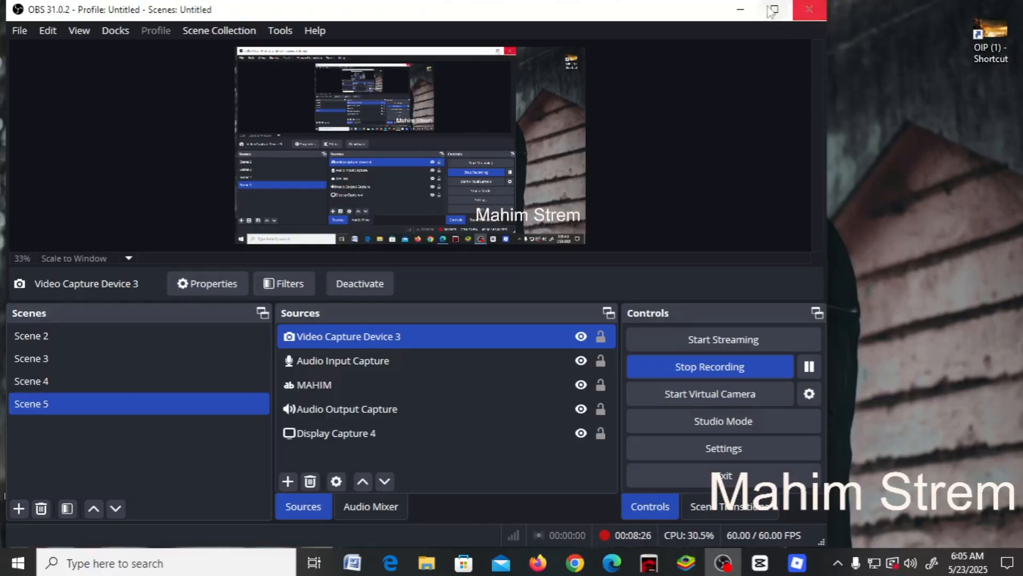
- Minimize OBS Studio and refresh the Windows desktop to check the text overlay
click(740, 9)
right_click(617, 160)
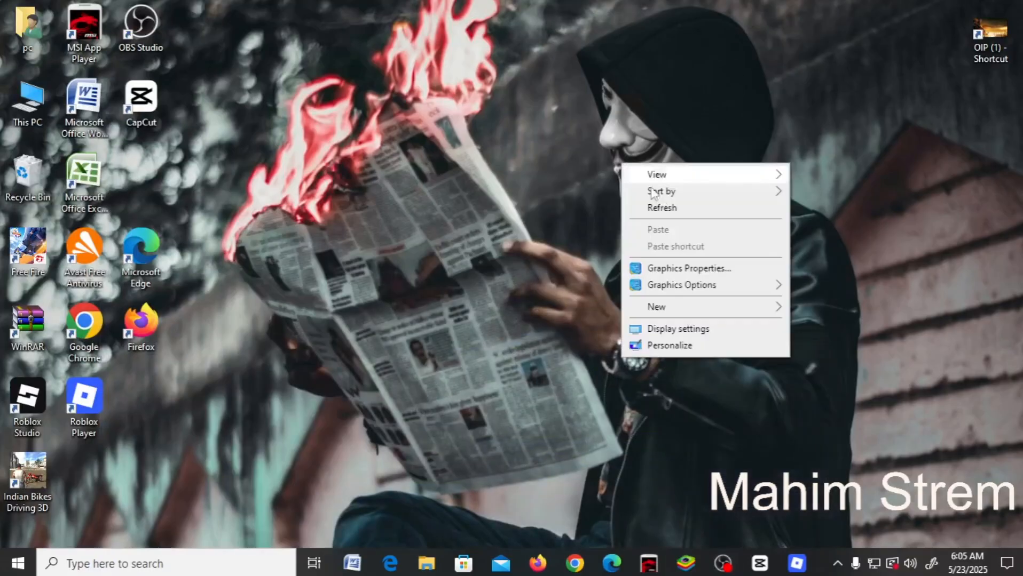
click(667, 208)
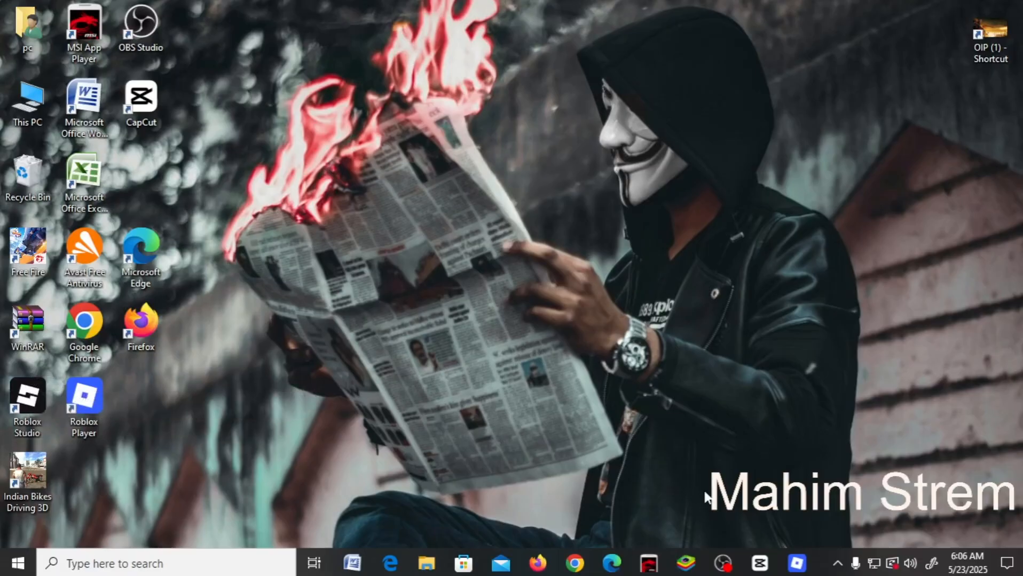
key(Down)
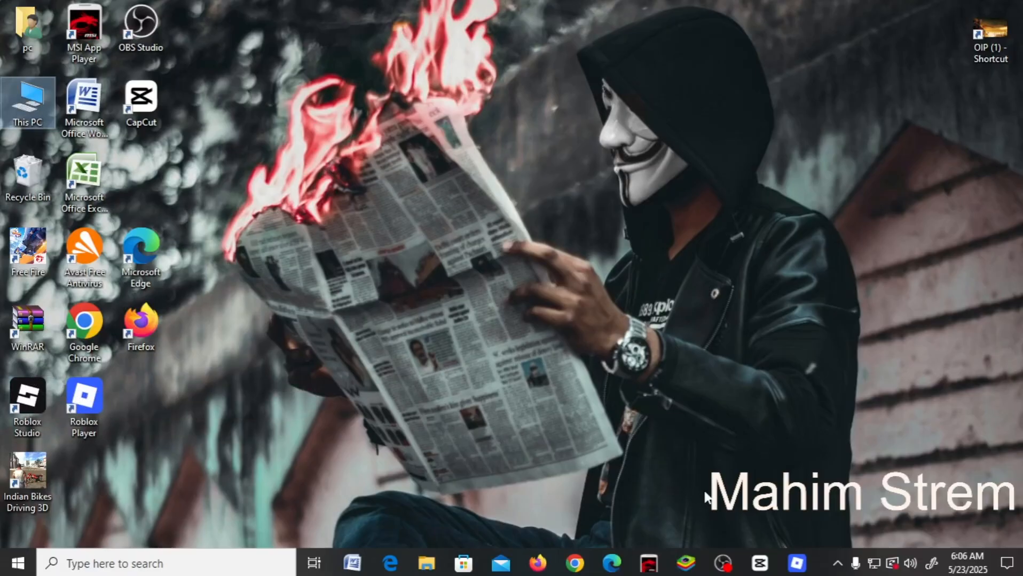